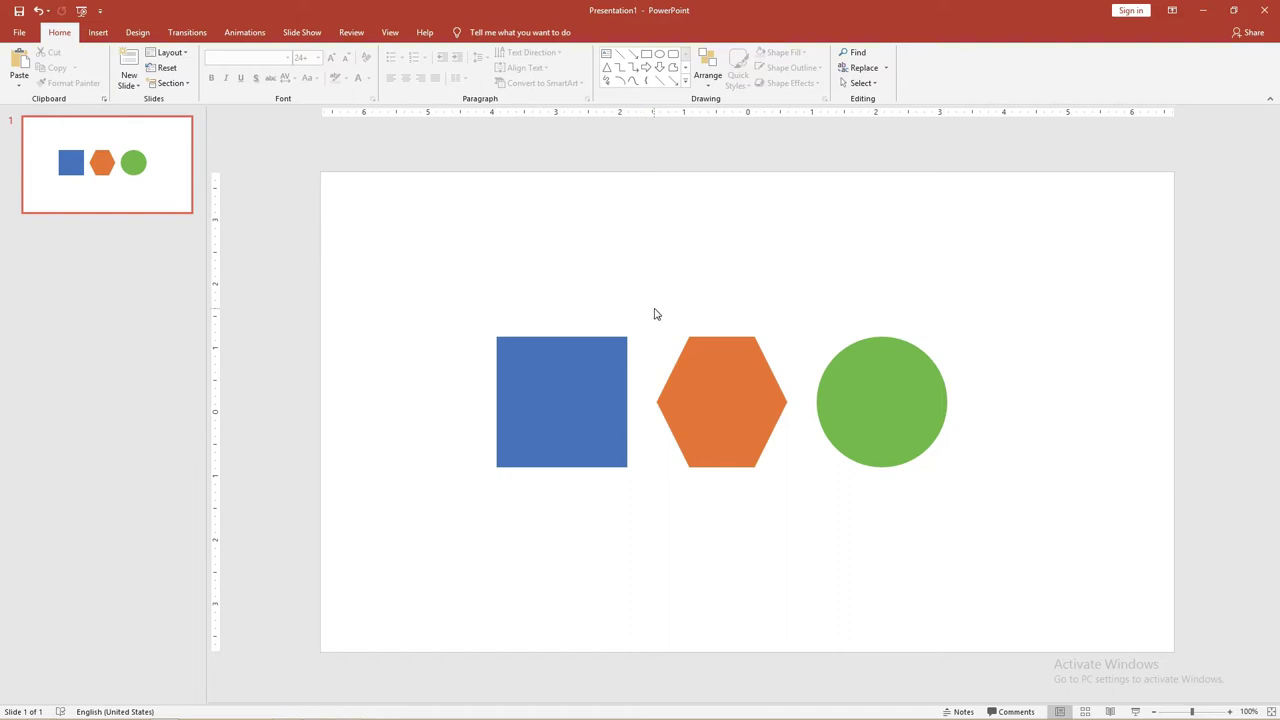
Try selecting the shapes together and look over the Arrange options without changing anything.
left_click_drag(523, 251, 1065, 472)
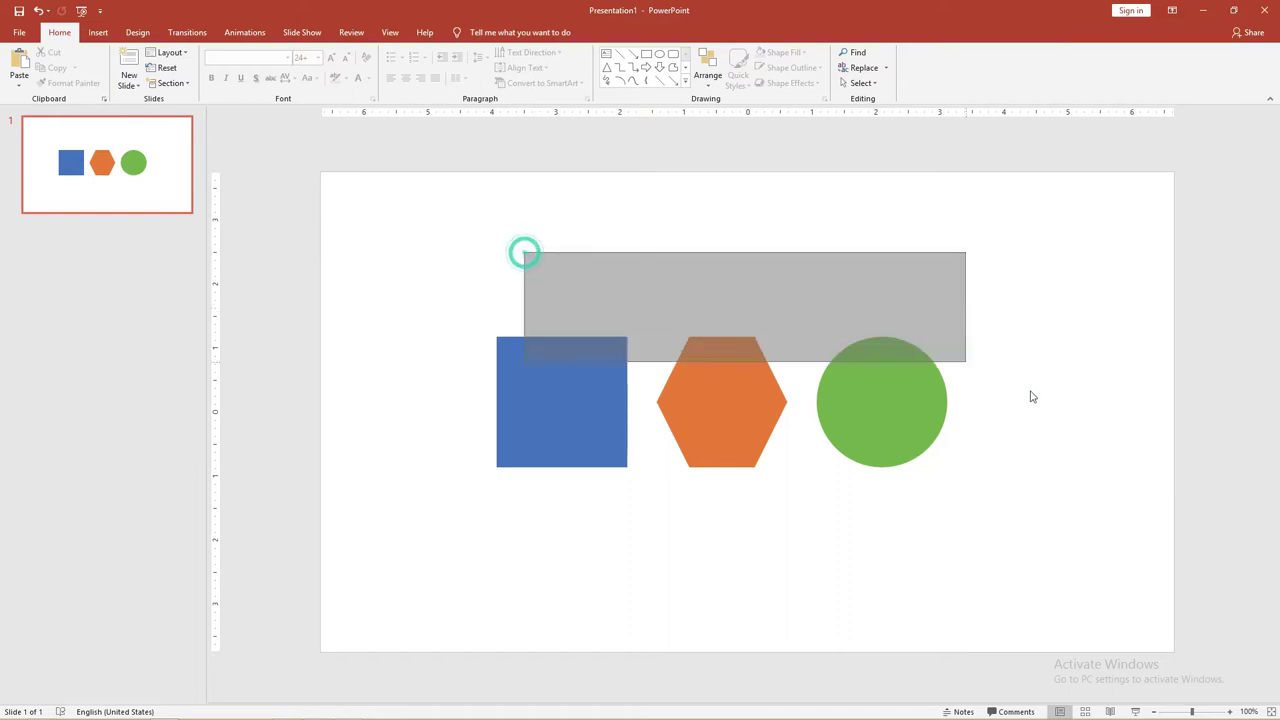
left_click(1044, 514)
left_click_drag(1046, 522, 465, 252)
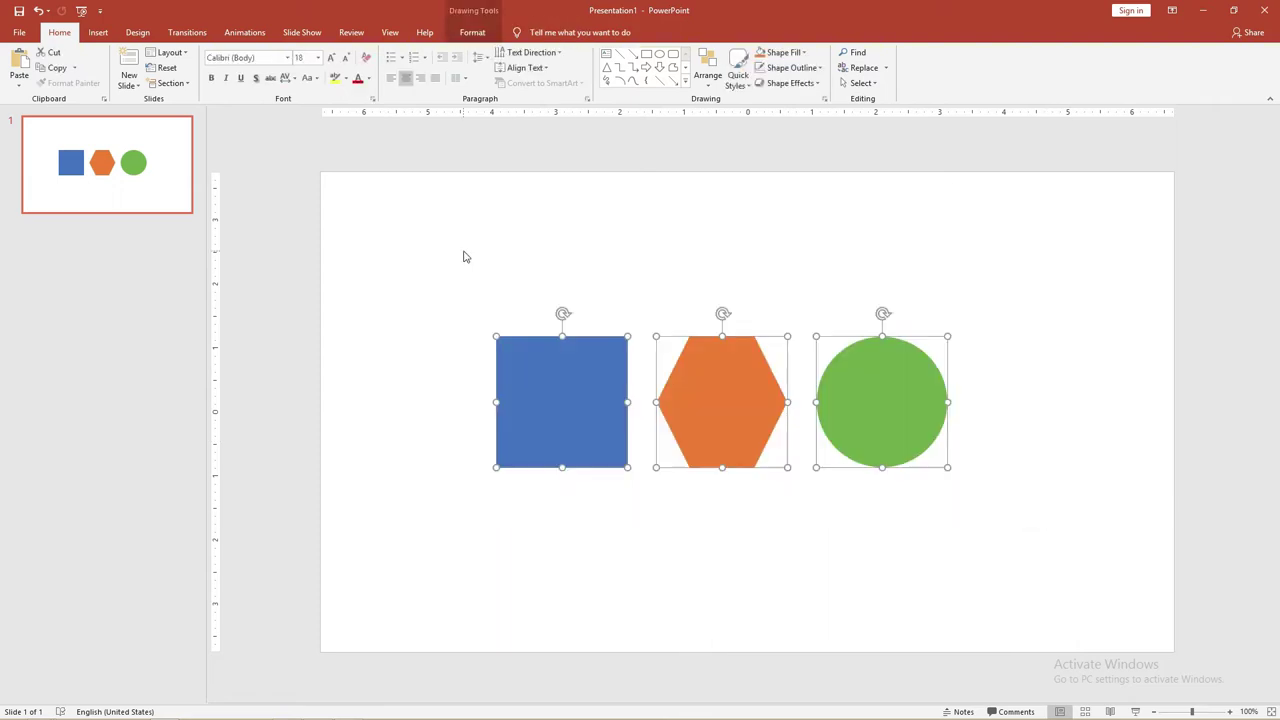
left_click(625, 237)
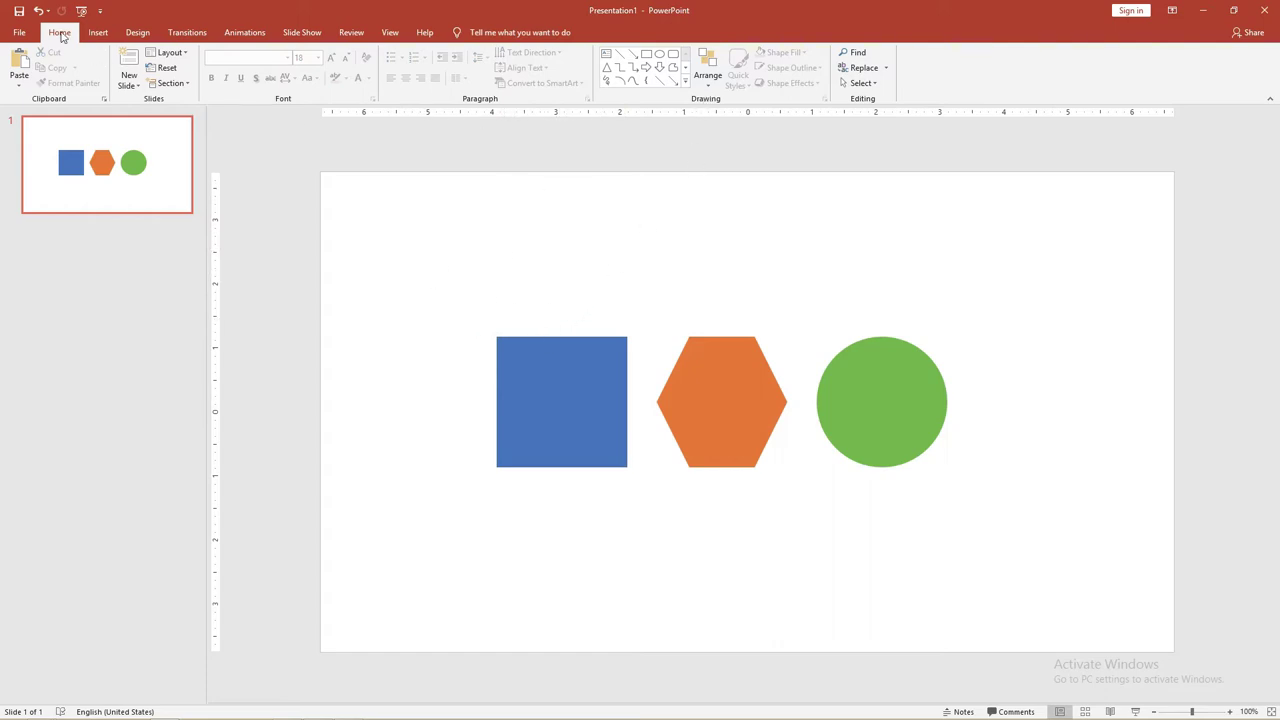
left_click(710, 82)
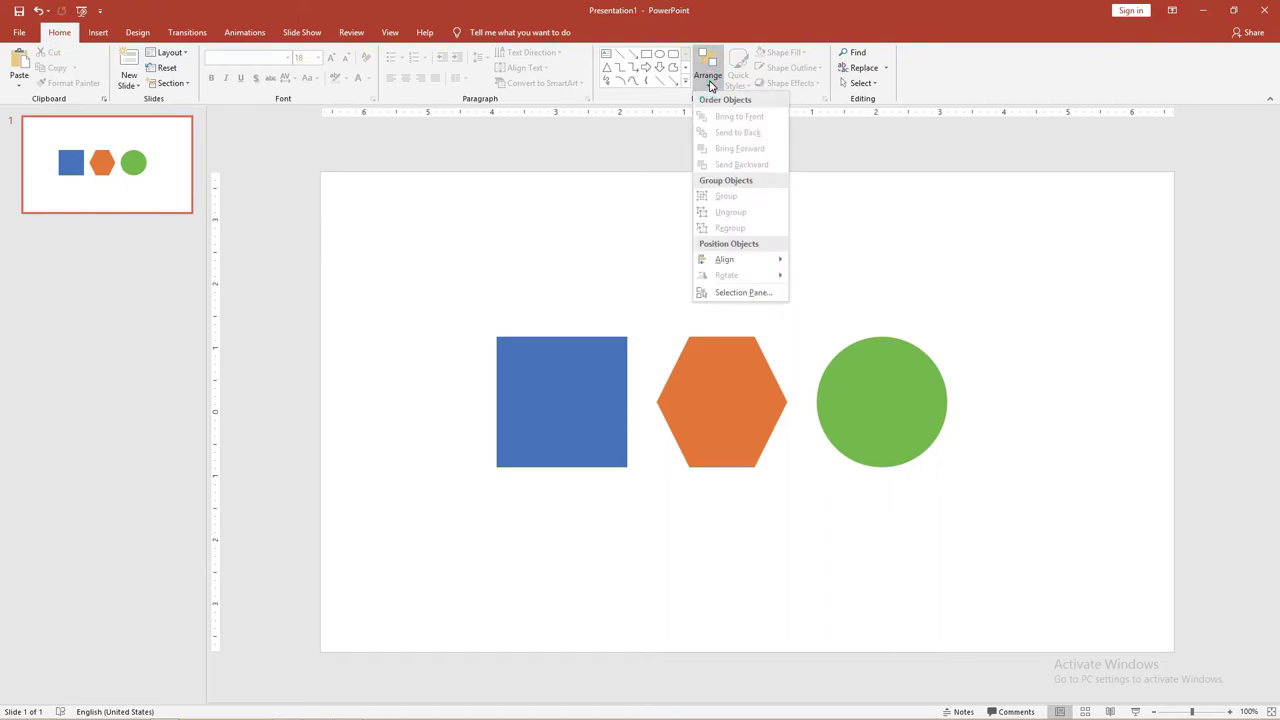
mouse_move(773, 263)
left_click(843, 265)
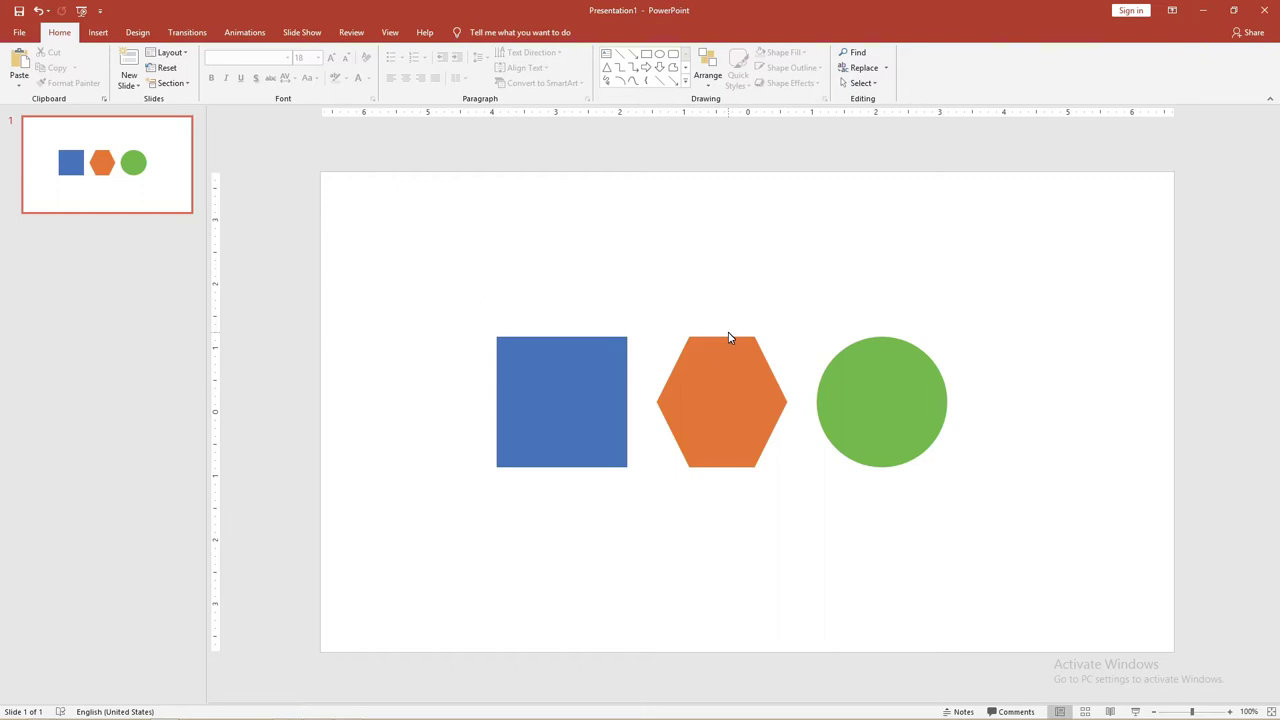
Select the blue square and orange hexagon together and check the Arrange options.
left_click(715, 379)
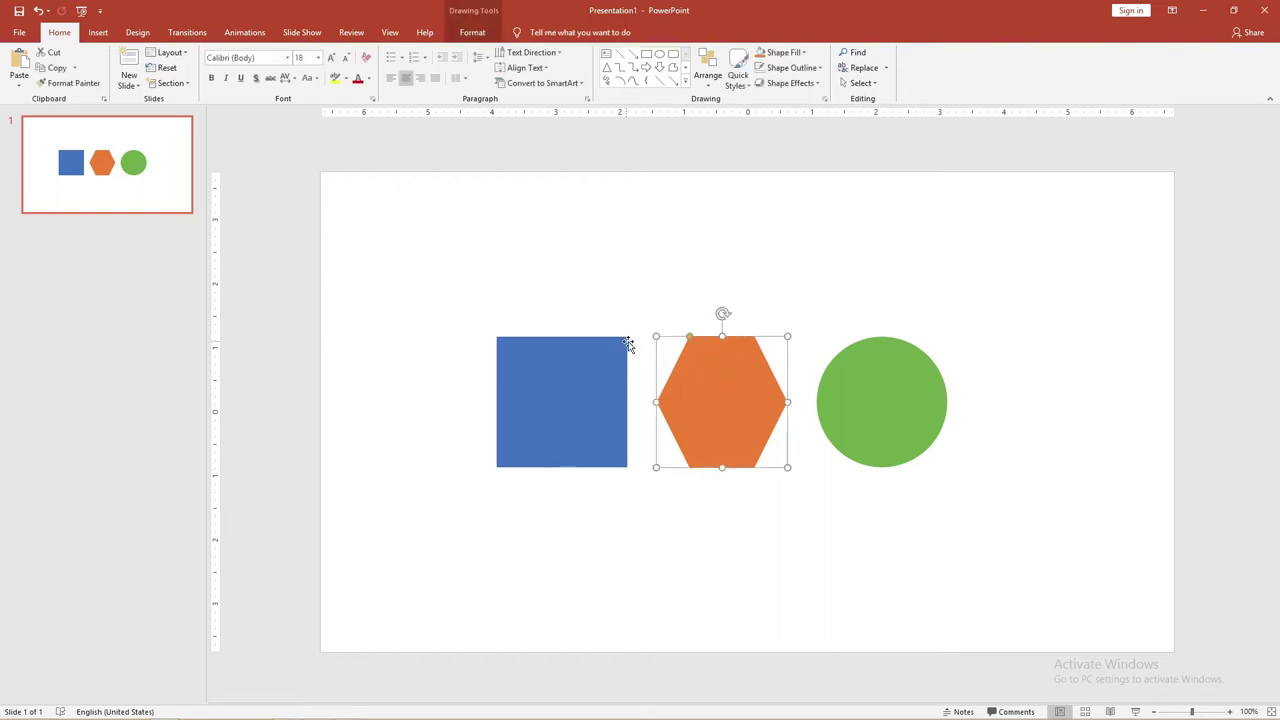
left_click(562, 360, "shift")
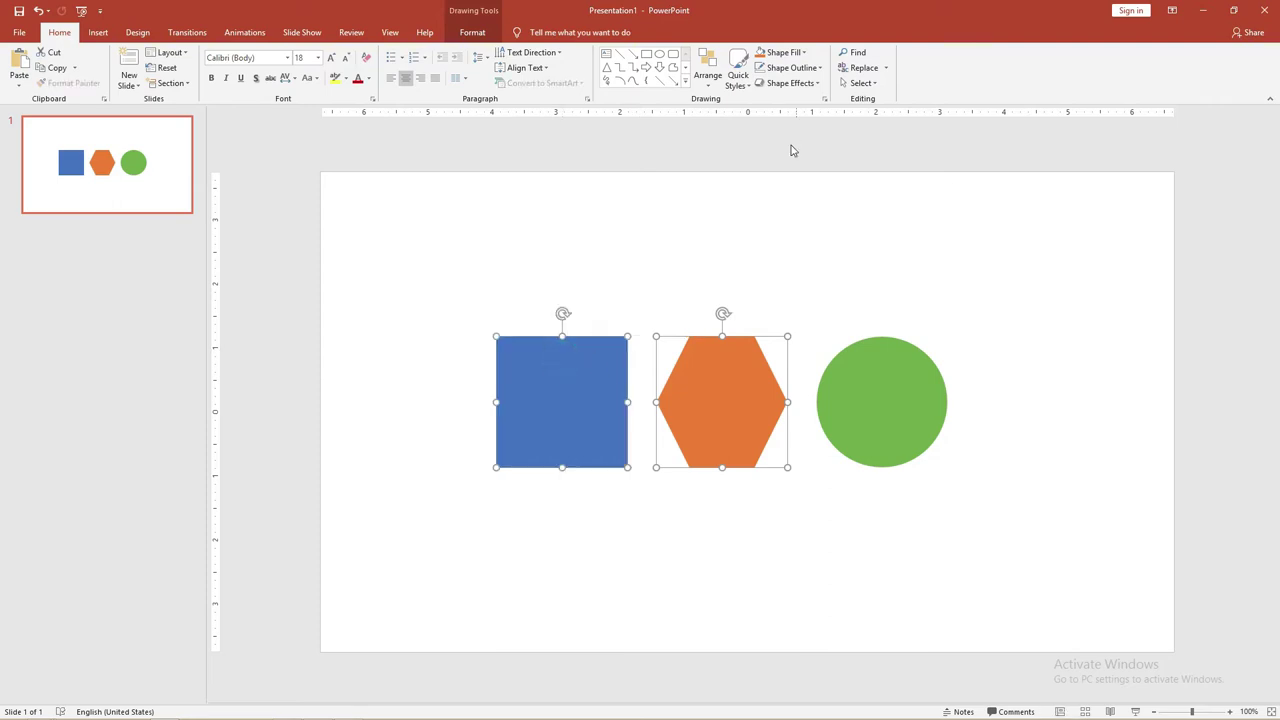
left_click(751, 214)
left_click(586, 358)
left_click(720, 362, "shift")
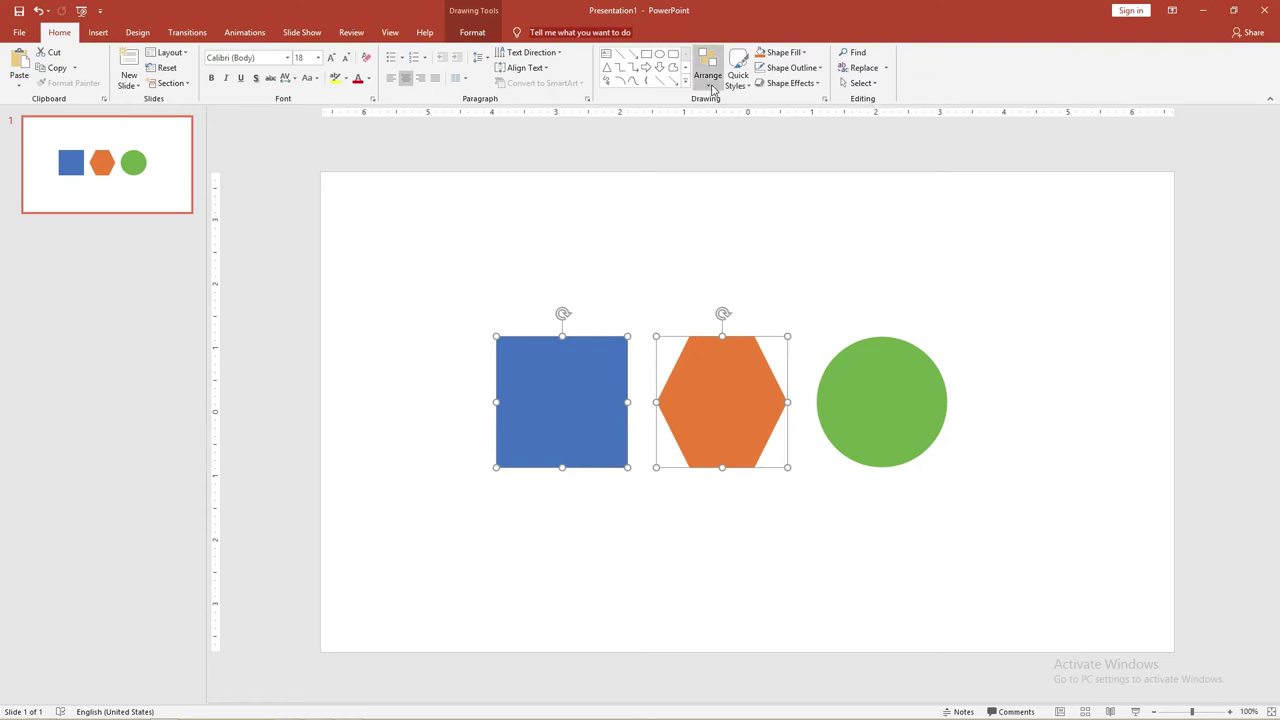
left_click(711, 84)
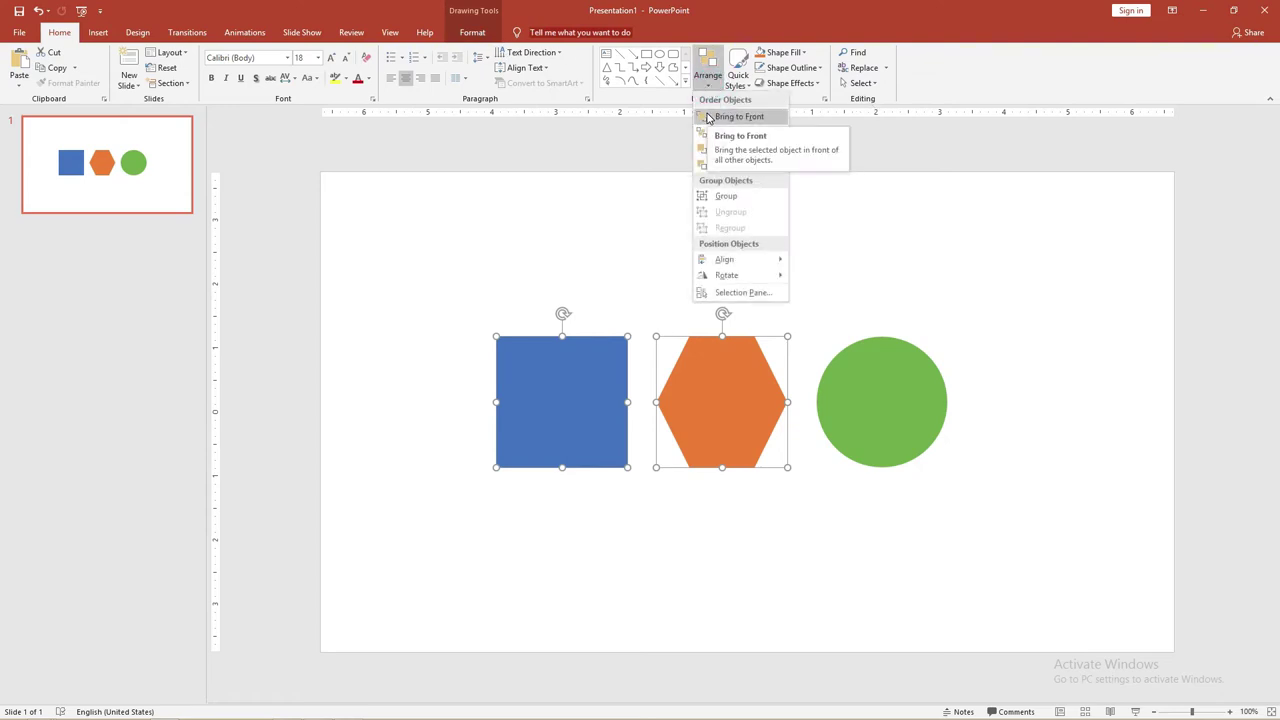
left_click(709, 117)
left_click(634, 200)
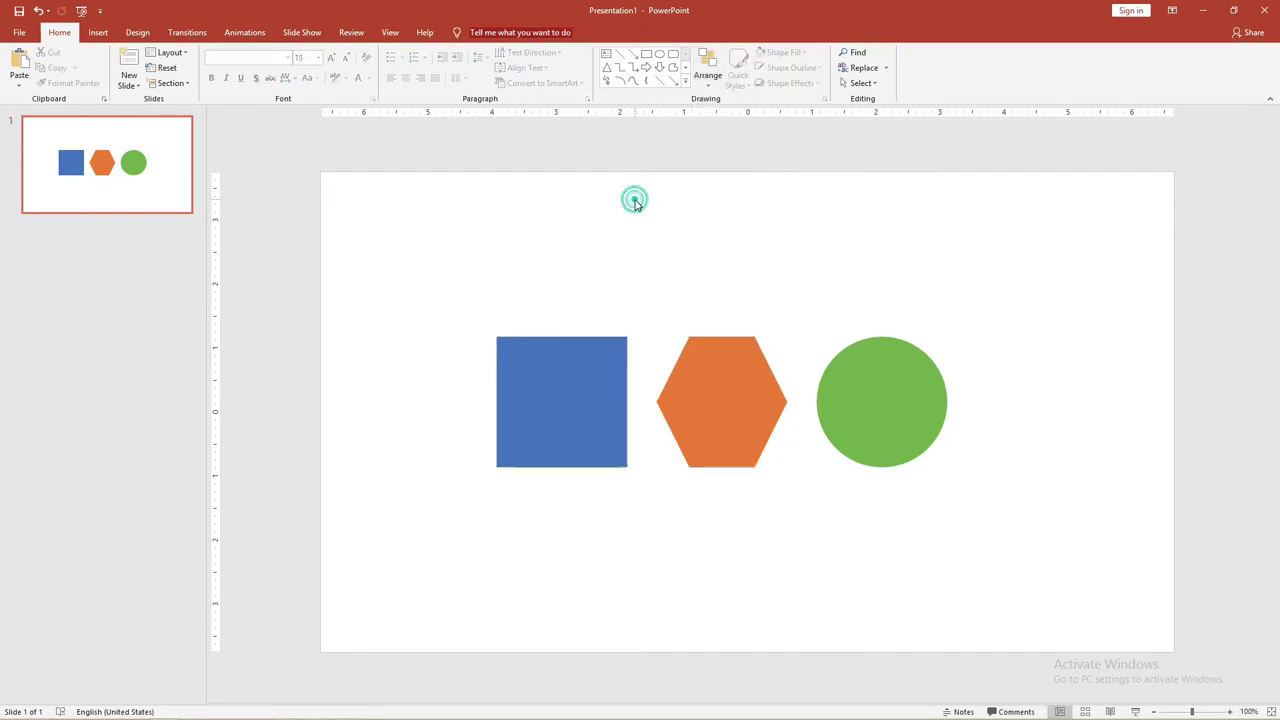
Slide the orange hexagon left onto the blue square and the green circle onto the hexagon.
left_click_drag(737, 387, 615, 387)
left_click(950, 381)
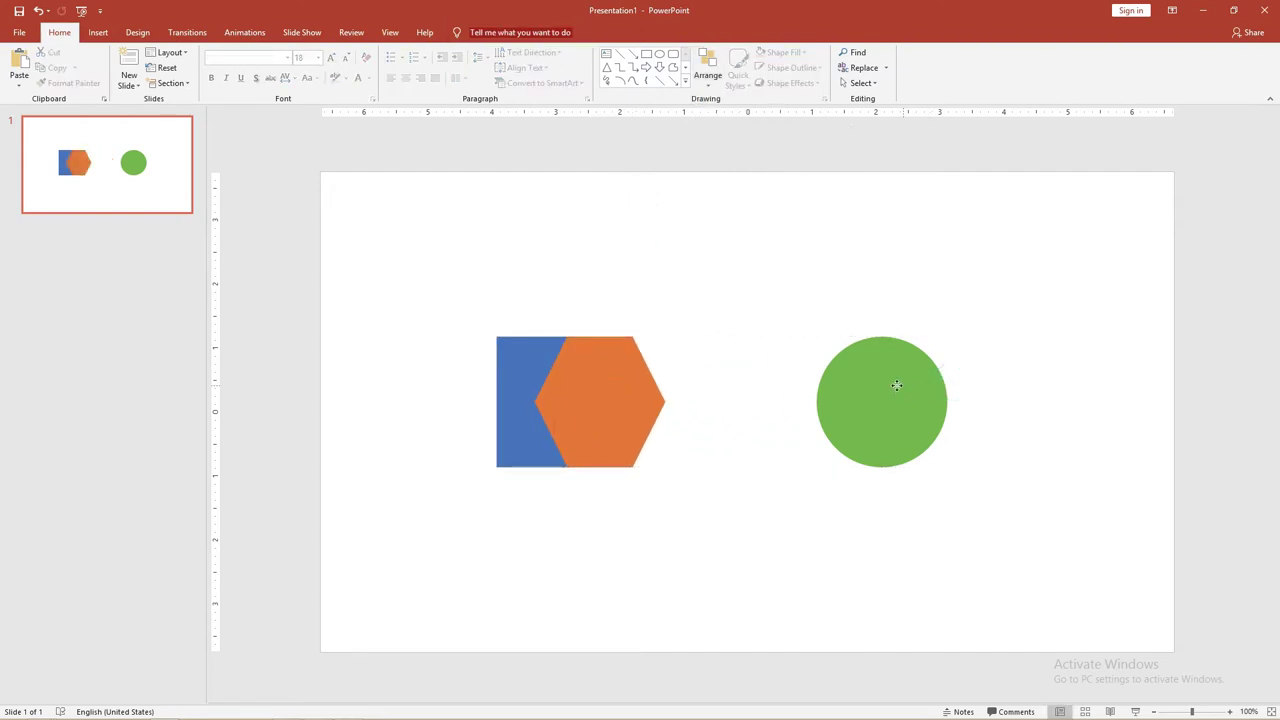
left_click_drag(897, 385, 653, 386)
left_click(597, 284)
left_click_drag(441, 296, 806, 497)
scroll(669, 417, "up", 10, "ctrl")
left_click(657, 195)
Nudge the blue square slightly to the right and reselect it.
left_click(608, 277)
left_click_drag(800, 326, 837, 323)
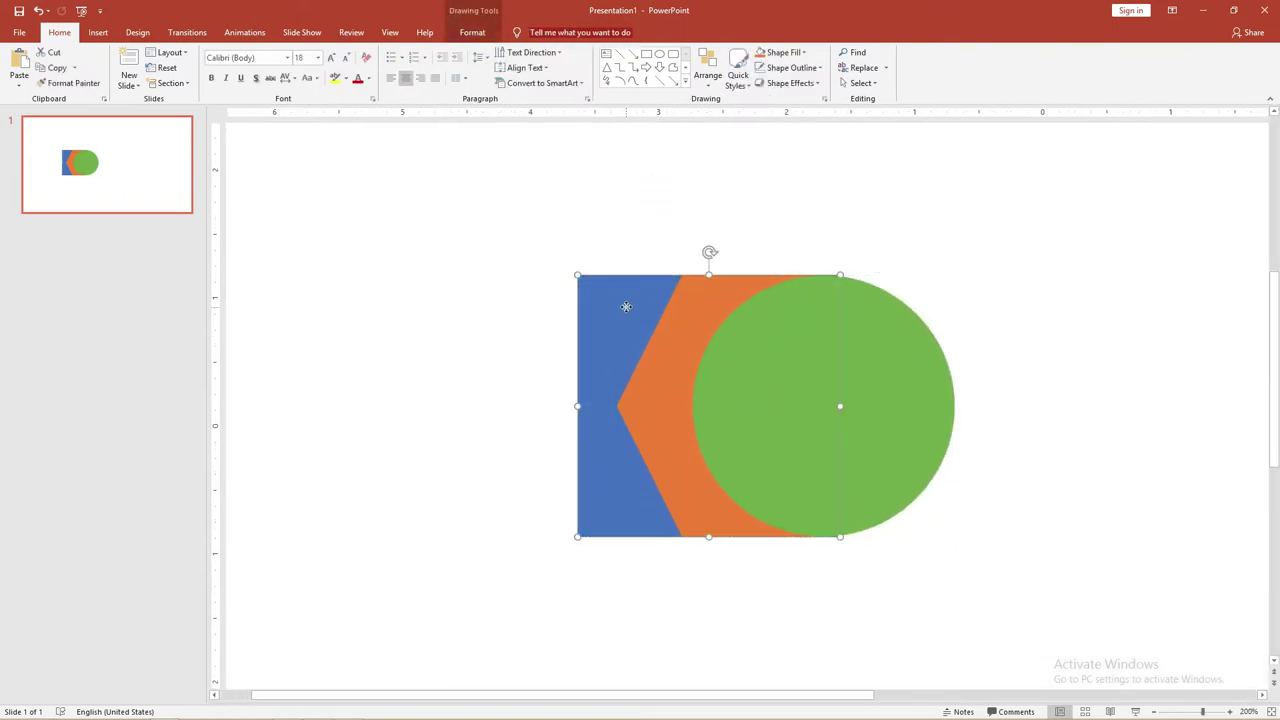
left_click_drag(626, 306, 634, 306)
left_click(648, 210)
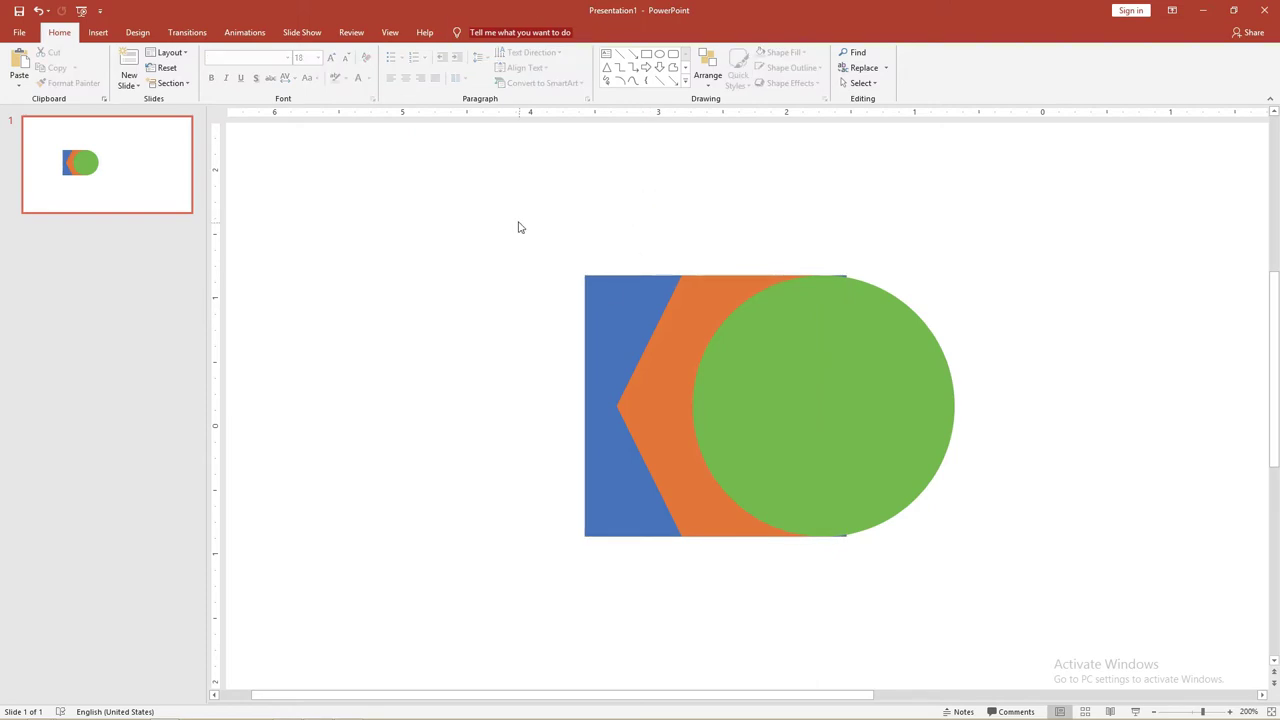
left_click(608, 304)
left_click(707, 80)
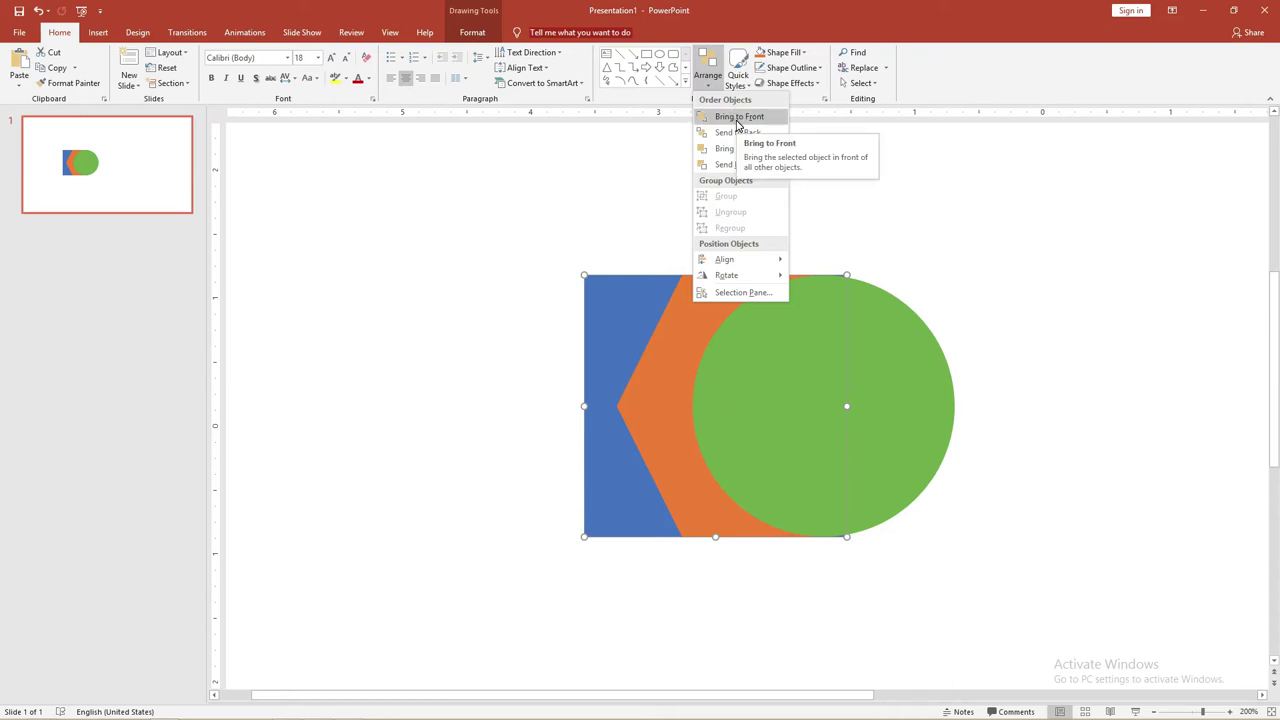
left_click(738, 117)
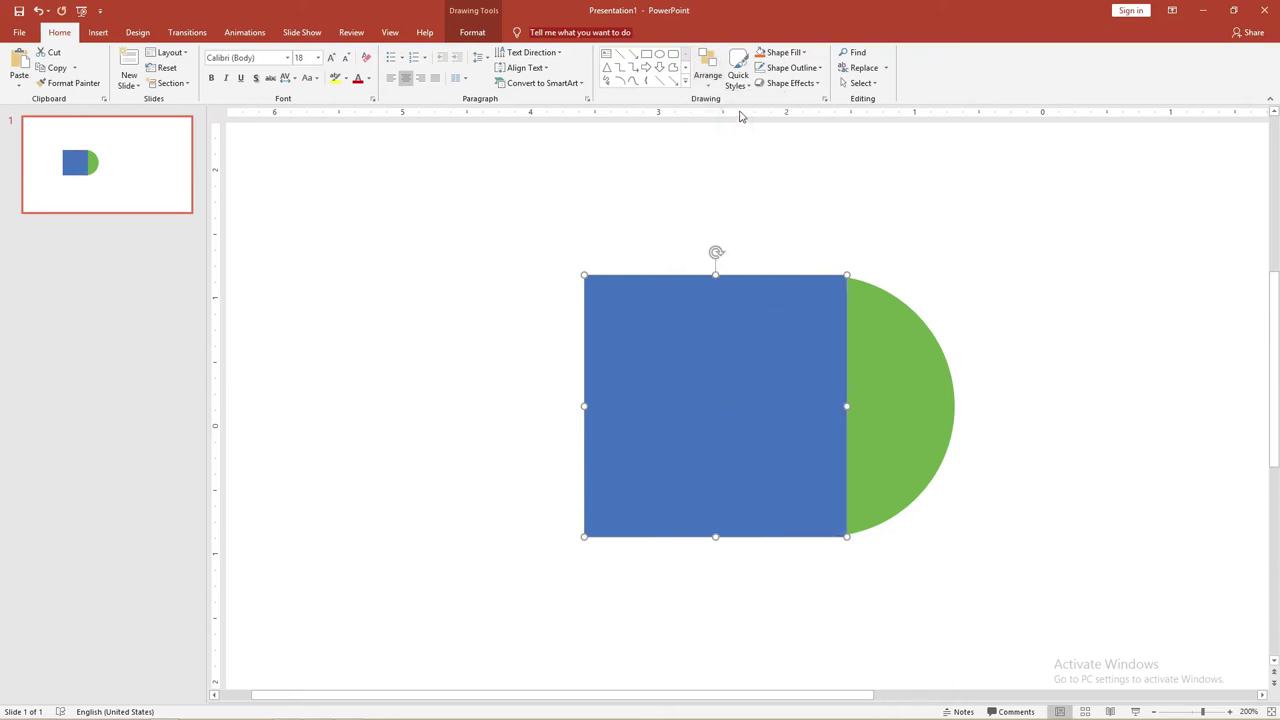
key("ctrl+z")
left_click(707, 76)
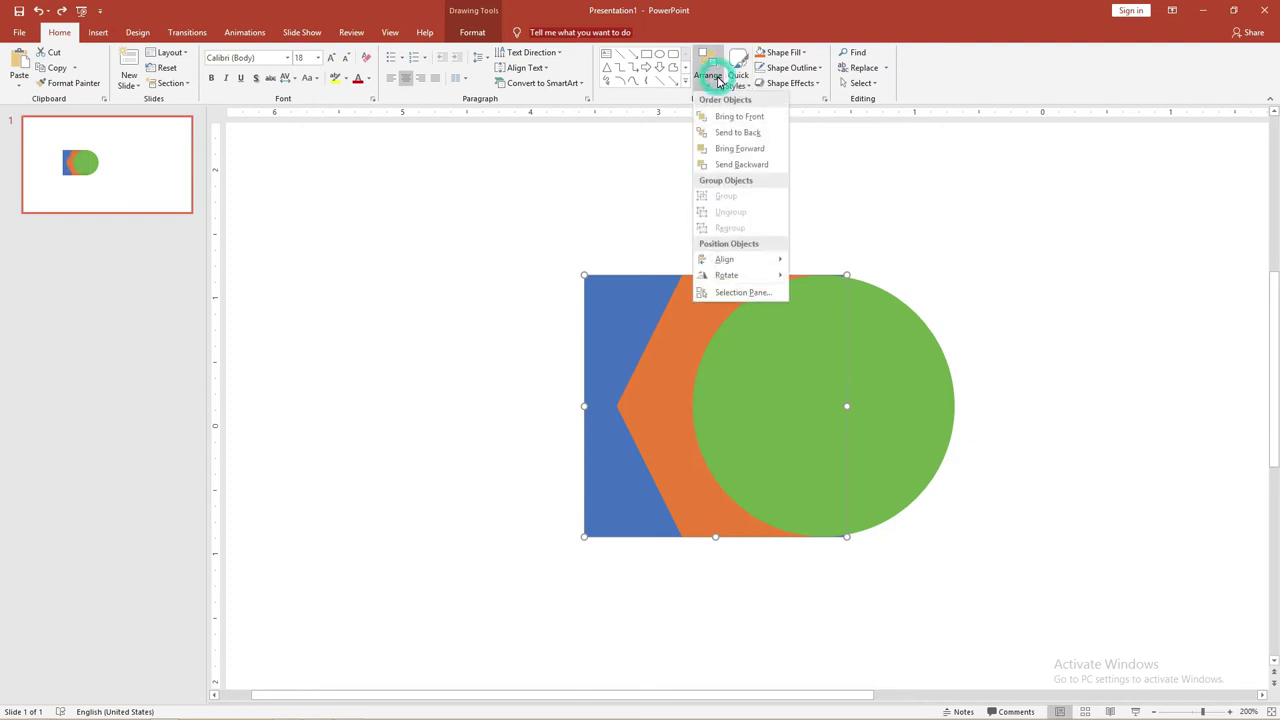
left_click(1008, 226)
left_click(917, 343)
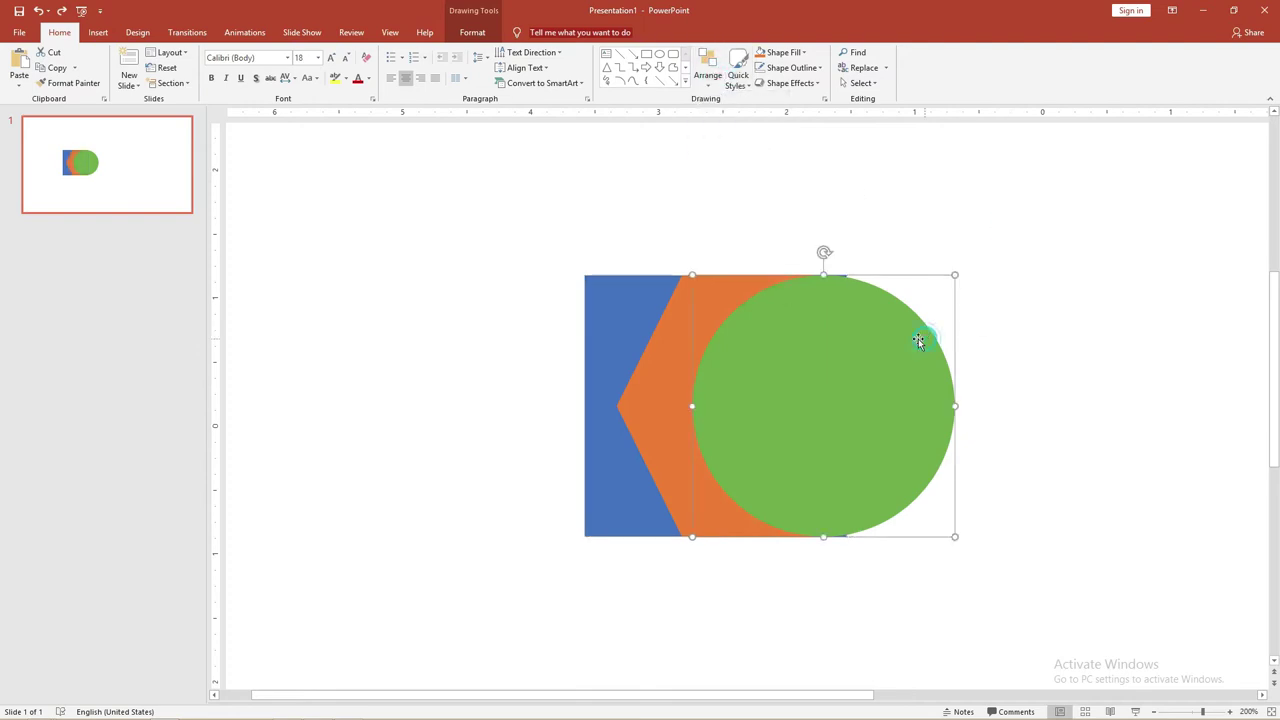
left_click(707, 76)
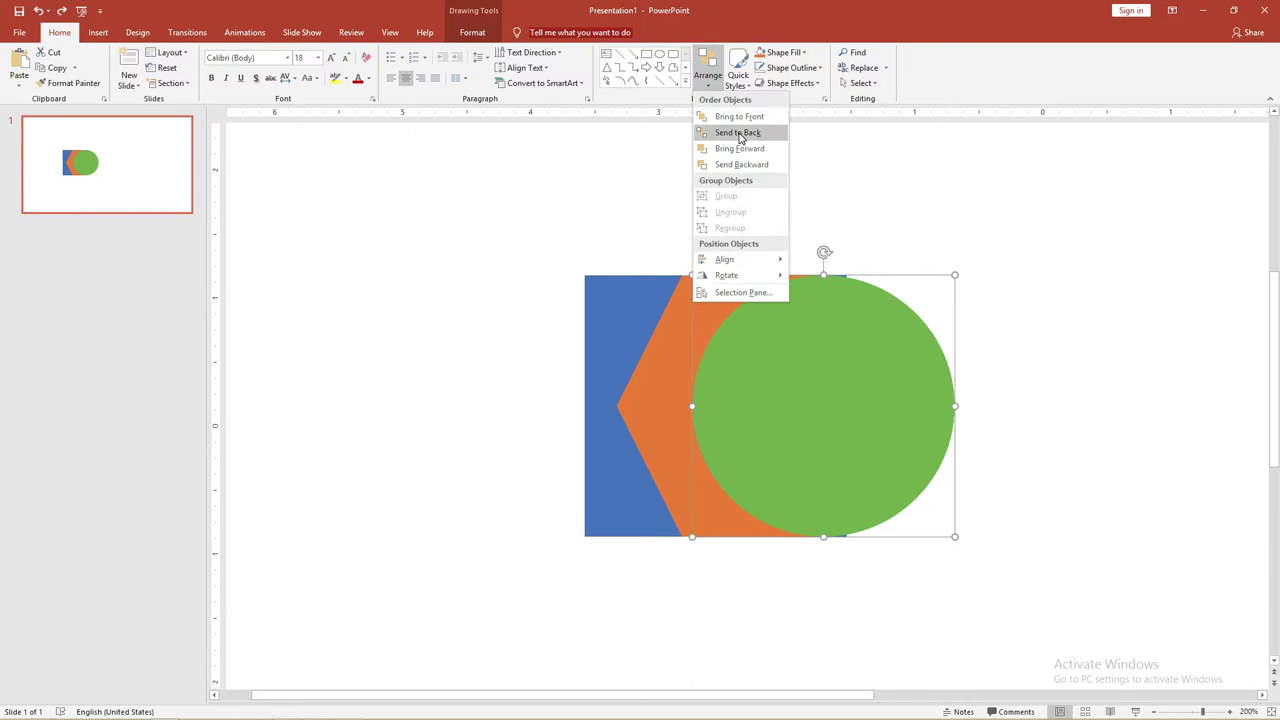
left_click(738, 132)
key("ctrl+z")
left_click(660, 328)
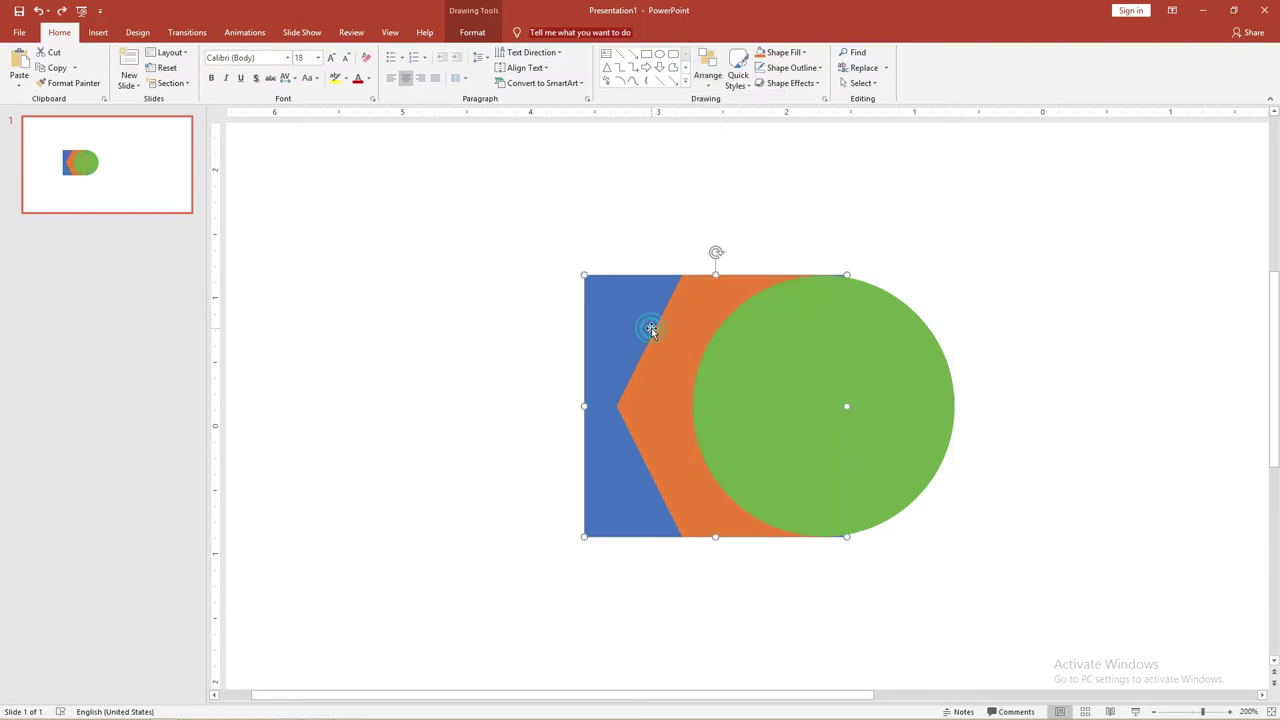
left_click(633, 220)
left_click(605, 305)
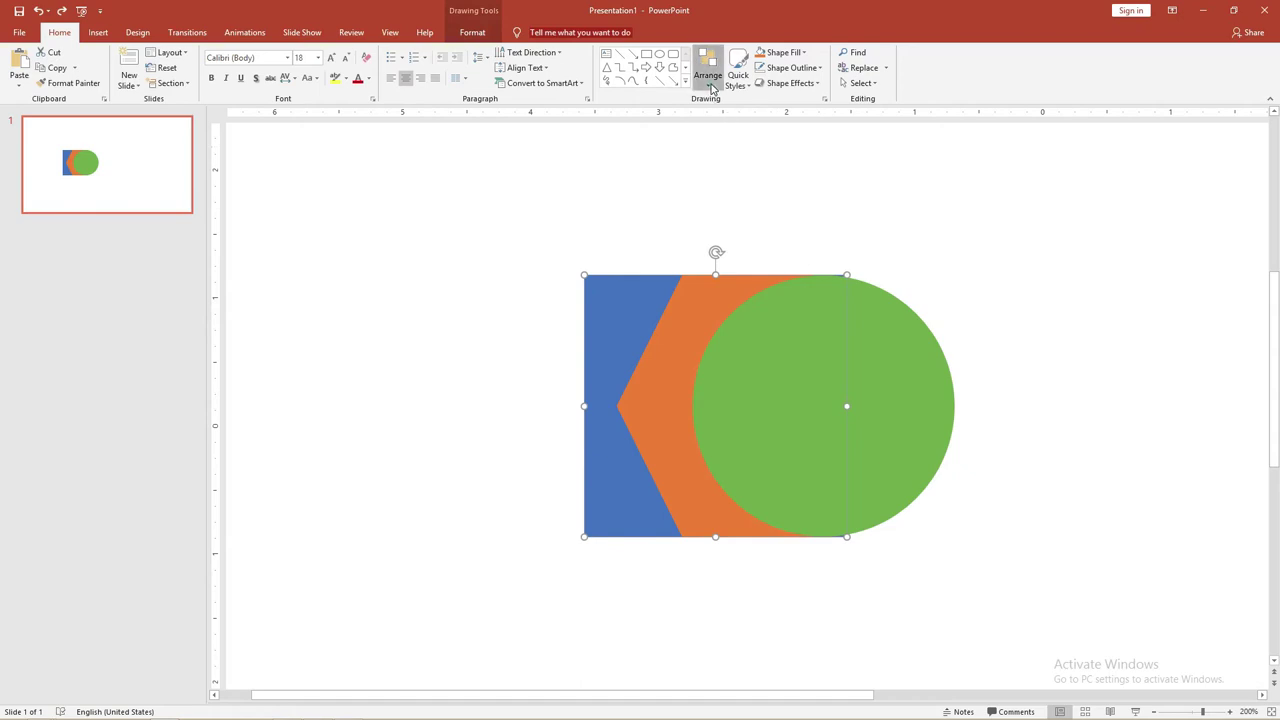
left_click(710, 84)
left_click(739, 148)
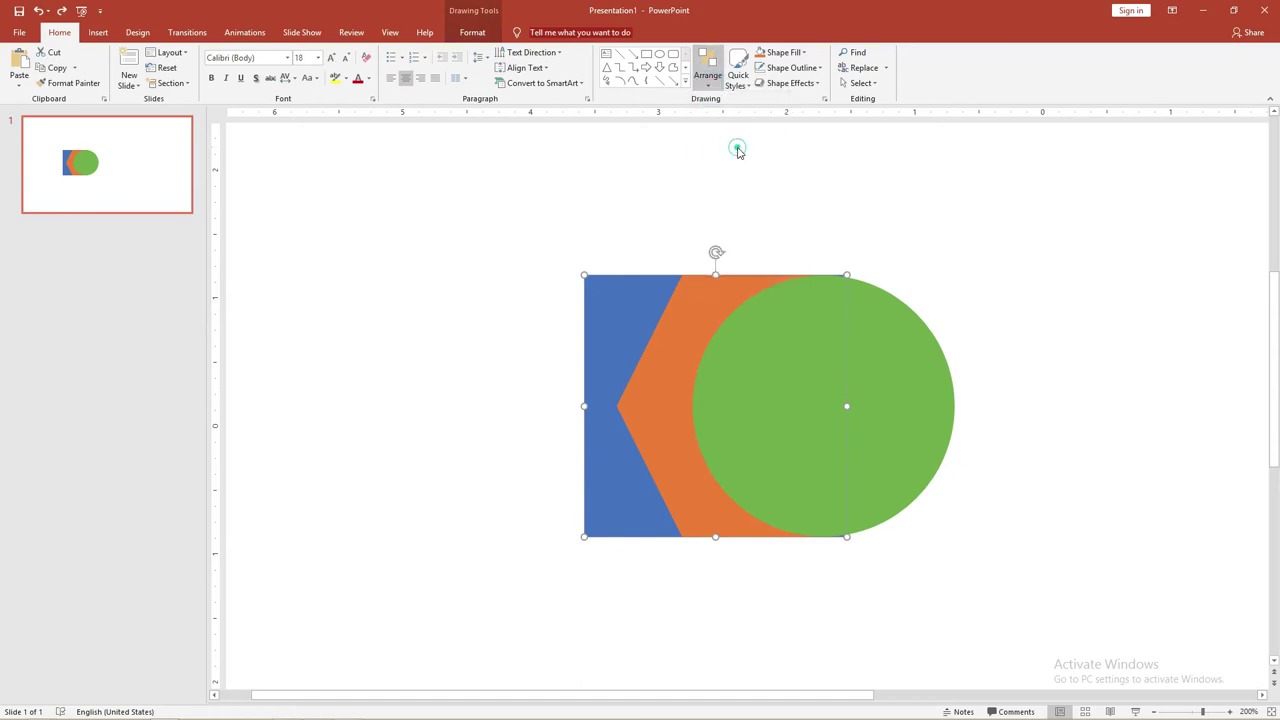
left_click_drag(674, 287, 744, 289)
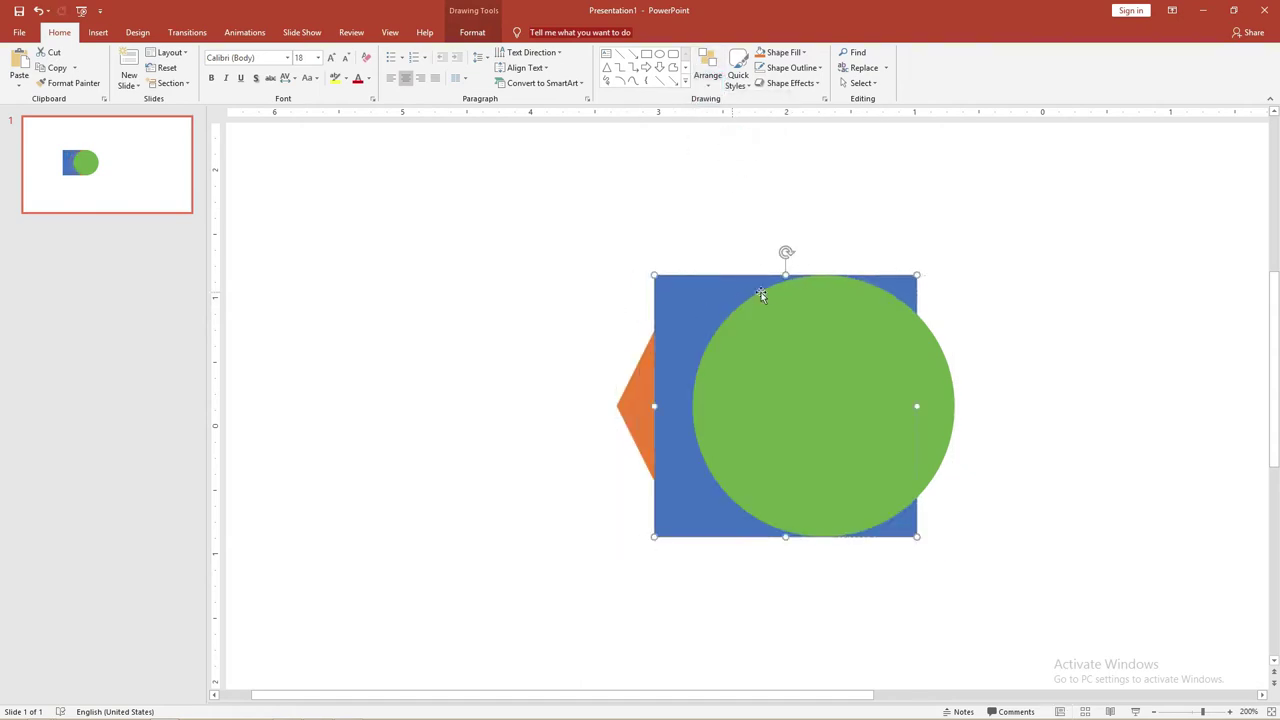
key("ctrl+z")
key("ctrl+z")
left_click(703, 177)
left_click(683, 310)
left_click(707, 66)
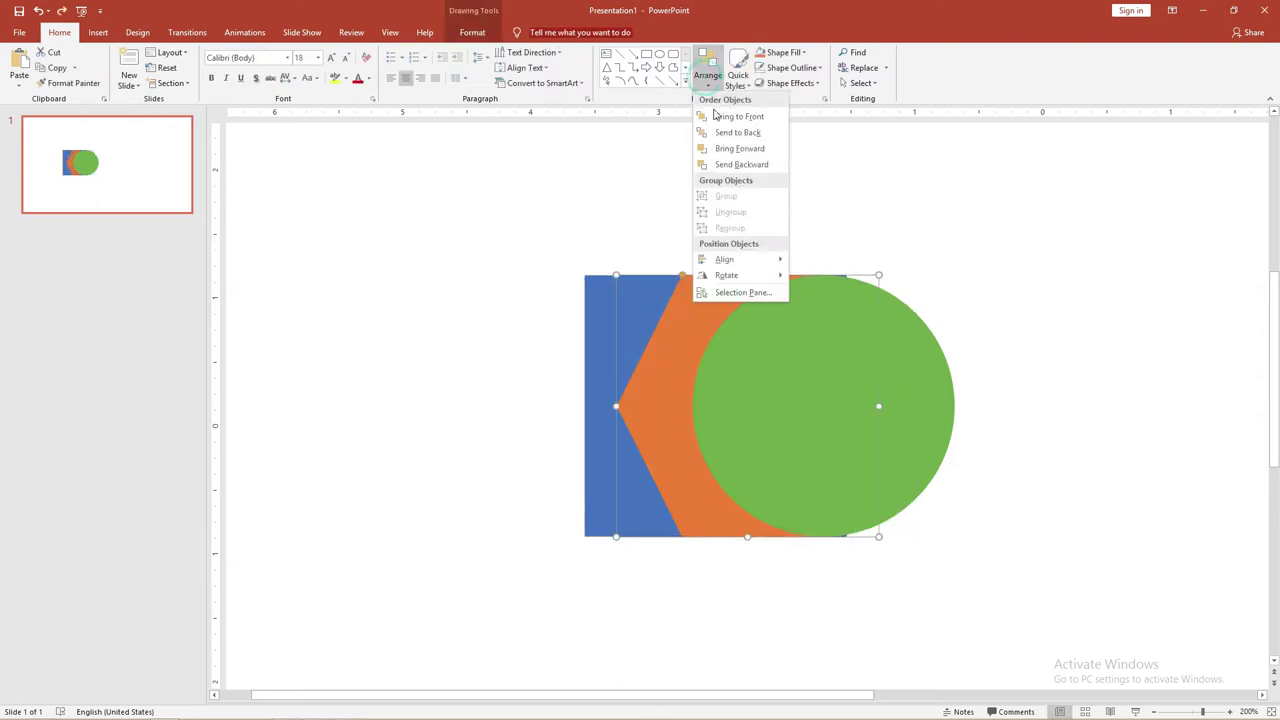
Send the green circle backward, behind the orange hexagon.
left_click(782, 164)
left_click(990, 284)
left_click(830, 355)
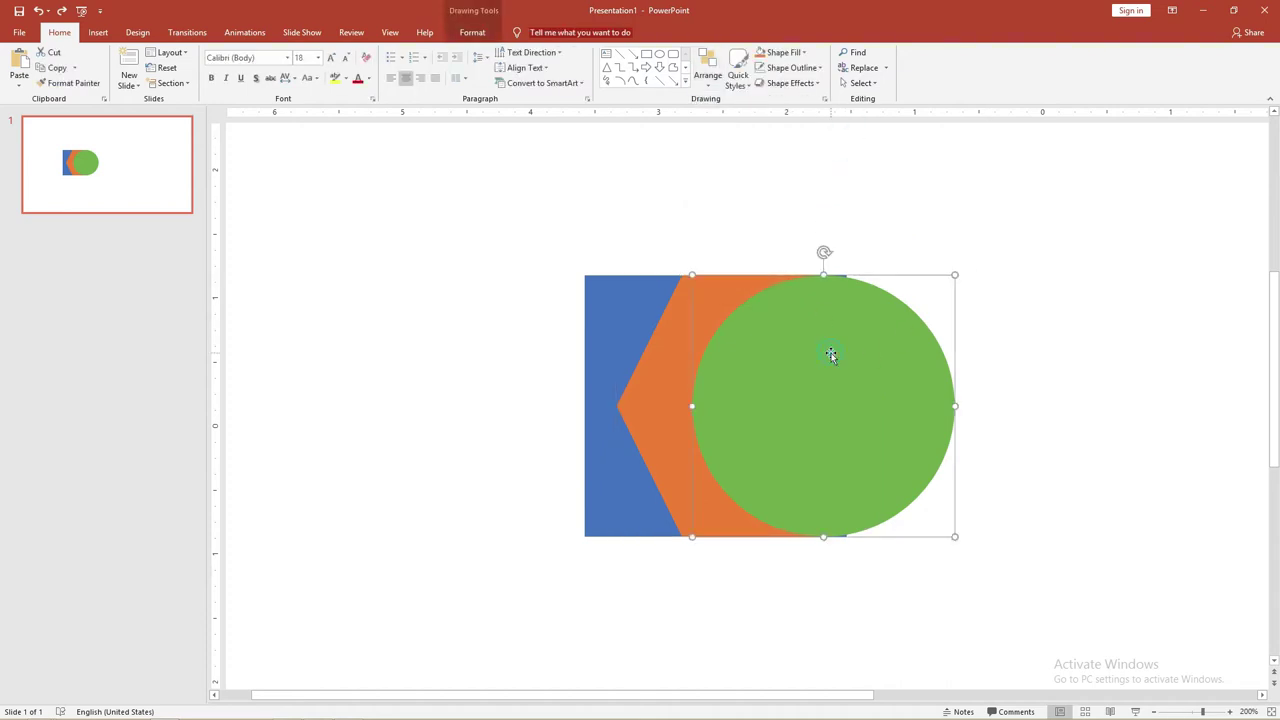
left_click(707, 76)
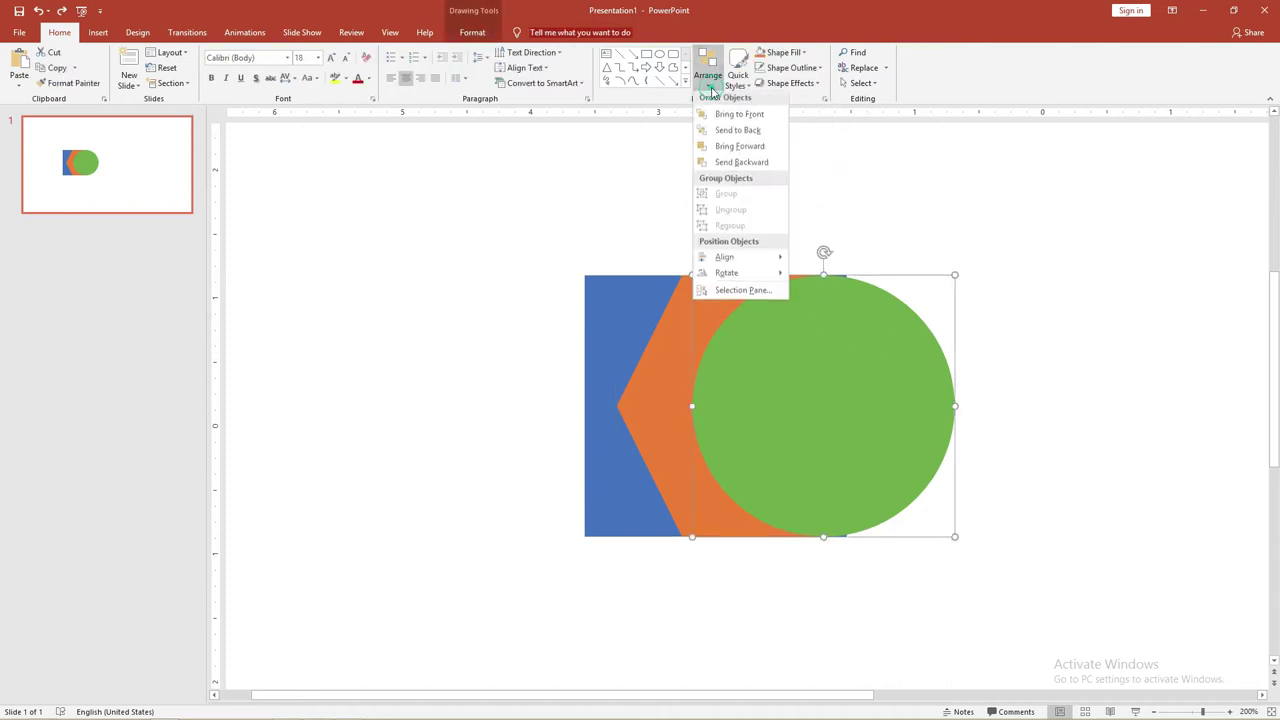
left_click(759, 170)
Move the orange hexagon right over the circle and nudge the blue rectangle slightly right.
left_click(880, 220)
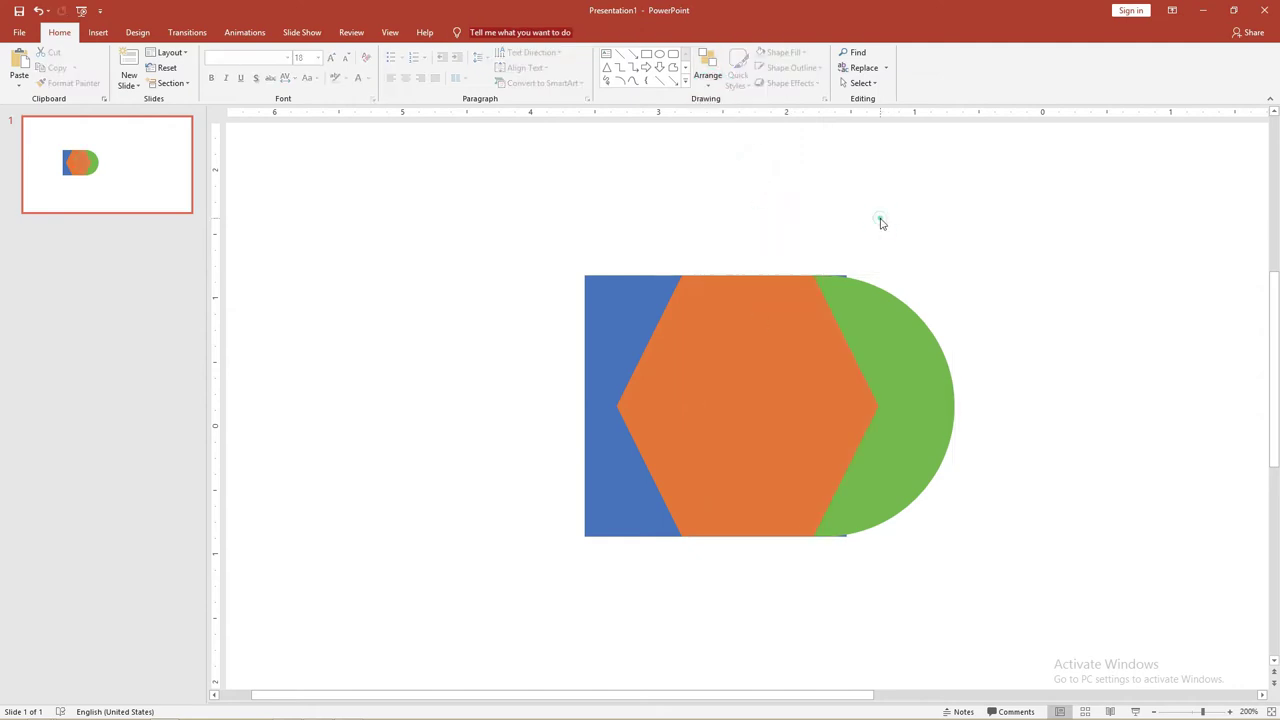
left_click_drag(716, 324, 892, 328)
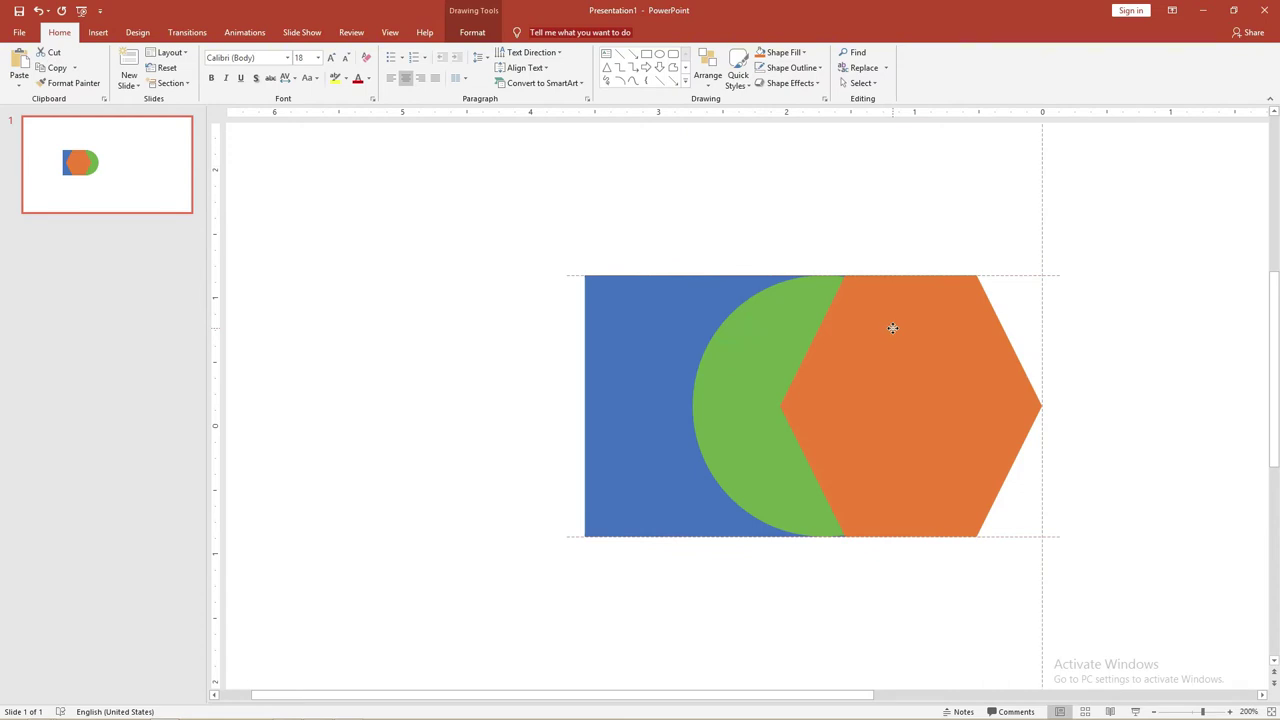
left_click(823, 229)
left_click_drag(626, 289, 658, 289)
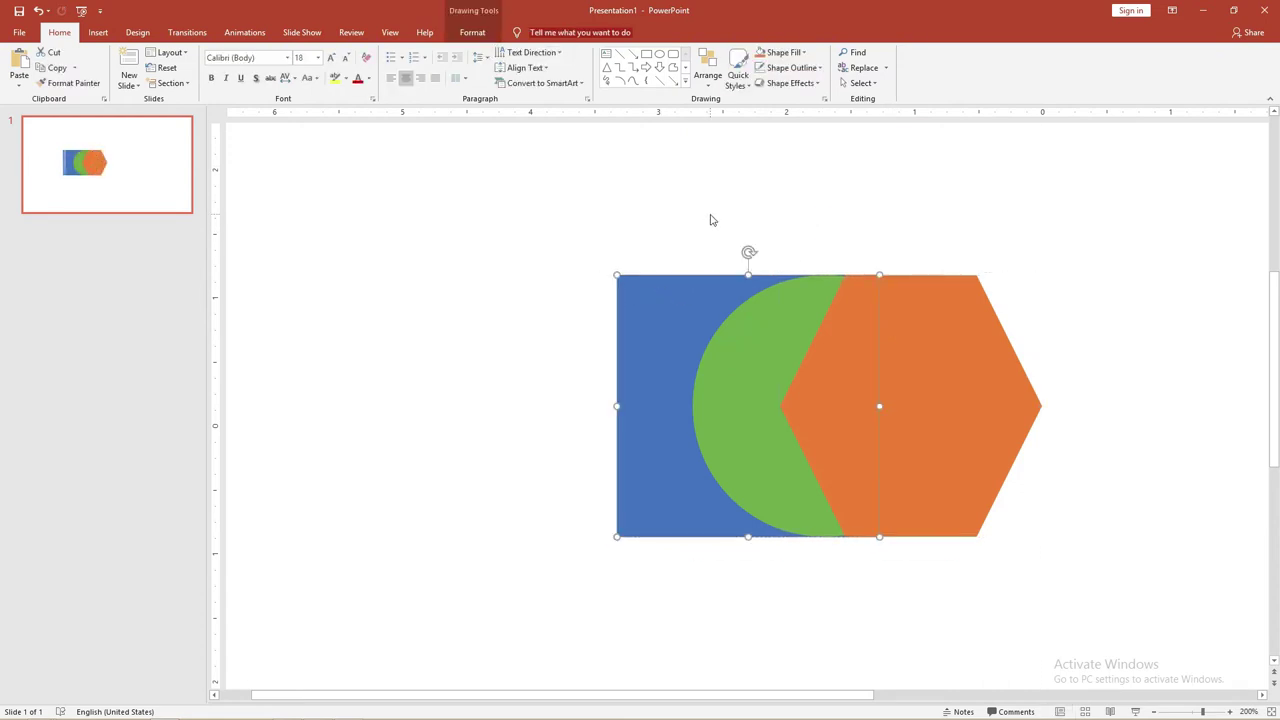
left_click(743, 199)
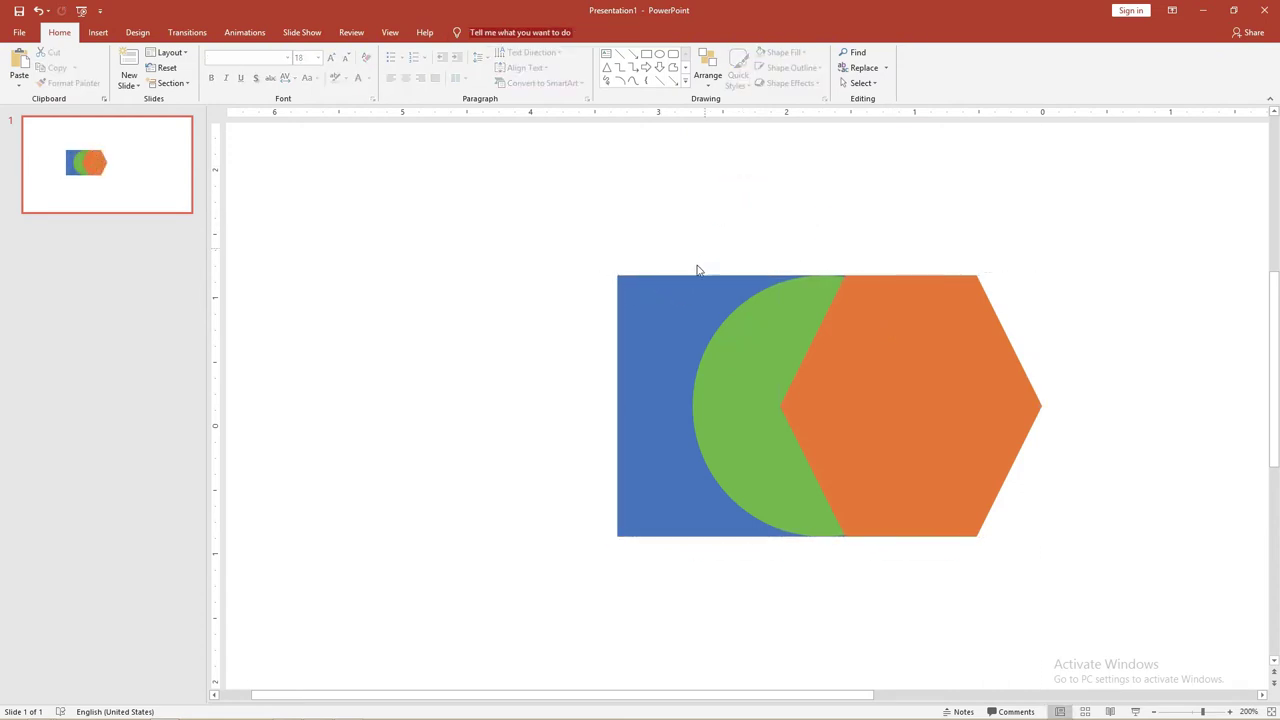
left_click(710, 90)
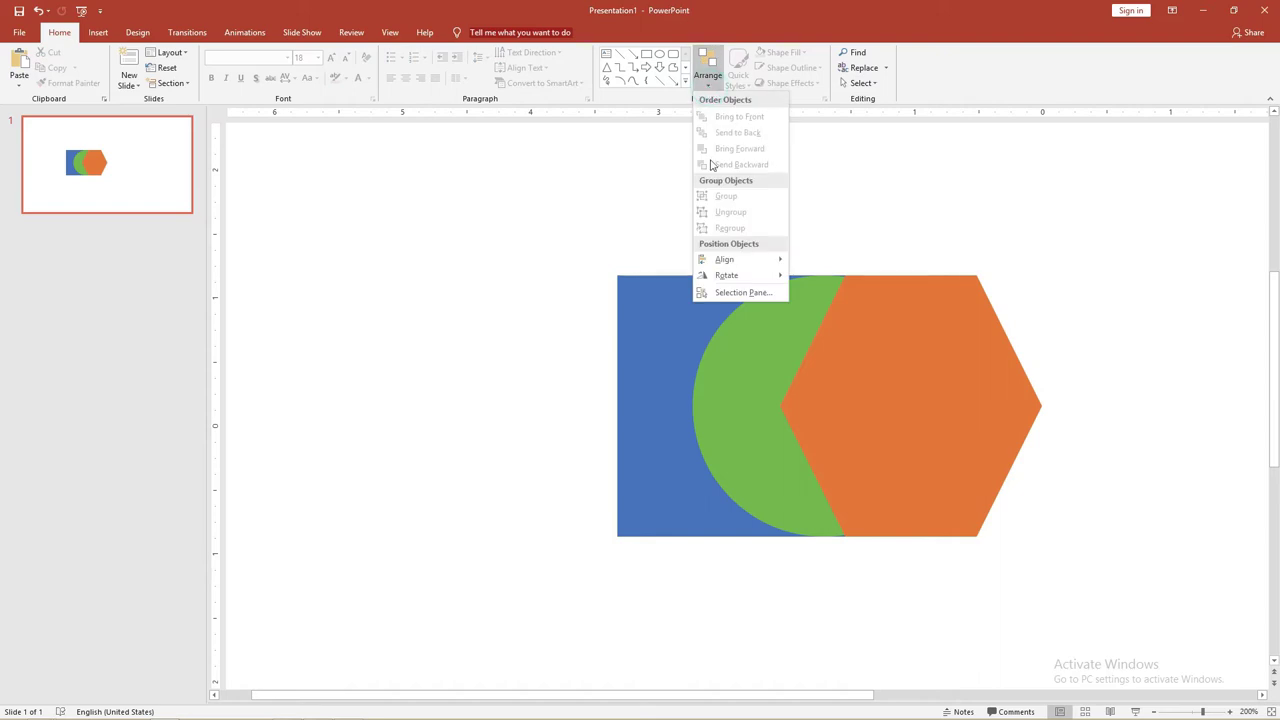
Marquee-select all three shapes and drag them together left and up.
left_click(843, 191)
left_click_drag(555, 229, 1170, 608)
left_click_drag(957, 429, 856, 386)
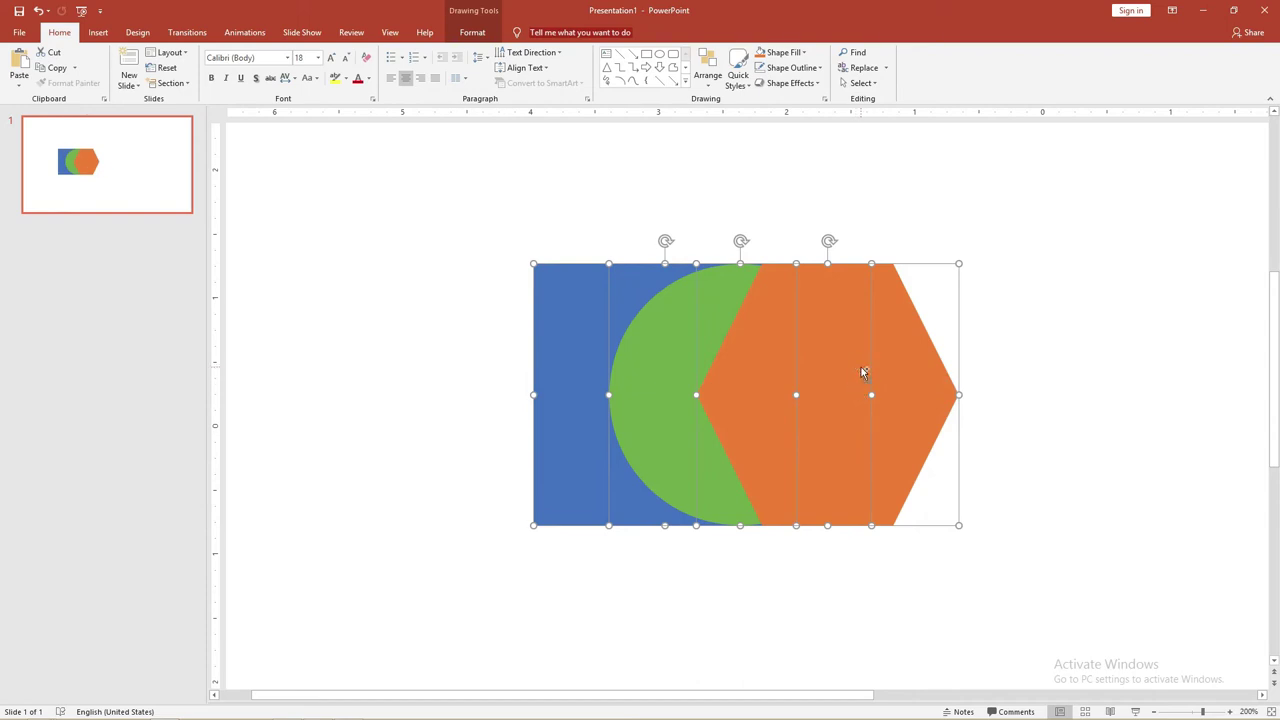
Group the shapes with Ctrl+G and move them, then undo so they stay separate.
key("ctrl+g")
left_click_drag(728, 389, 842, 412)
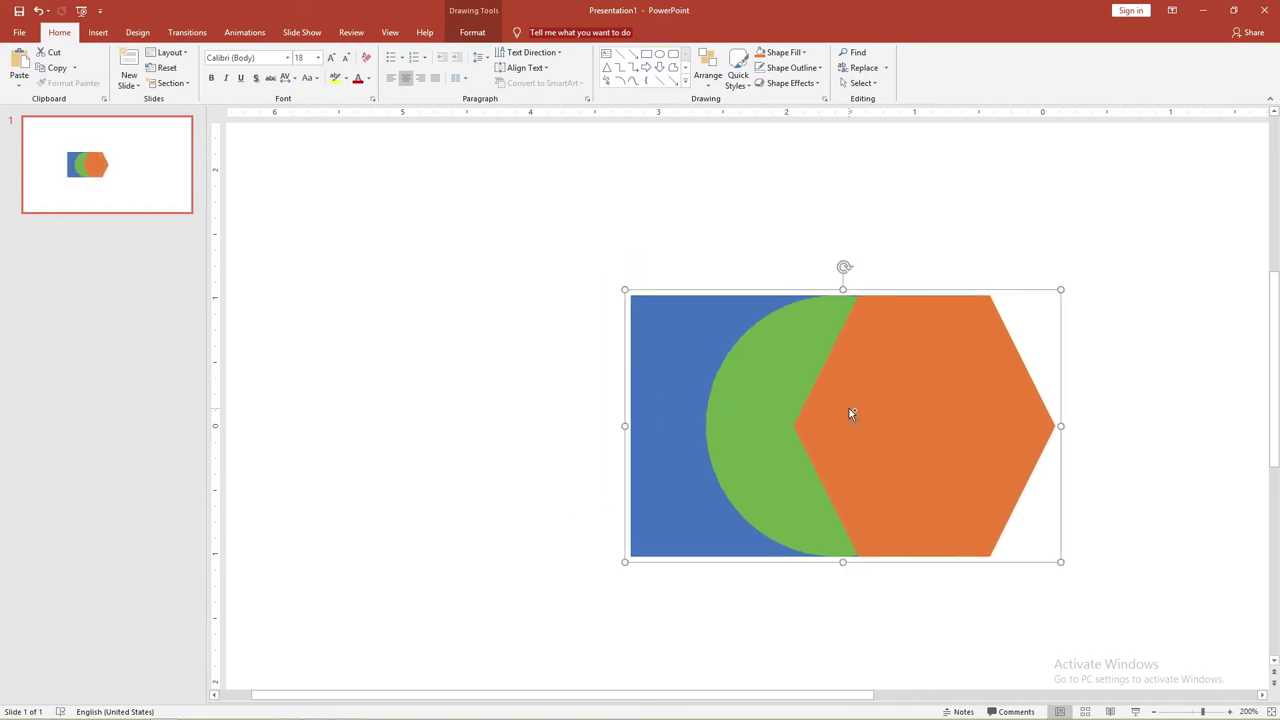
key("ctrl+z")
key("ctrl+z")
right_click(778, 312)
key("Escape")
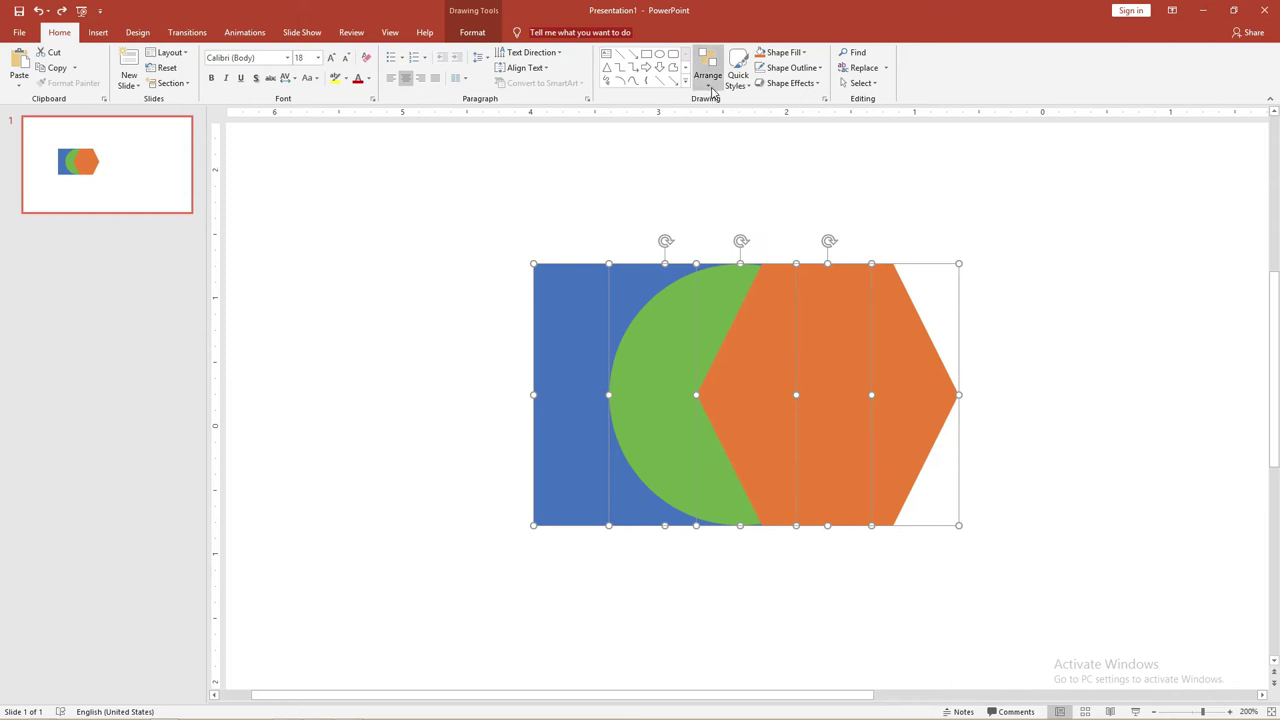
left_click(709, 86)
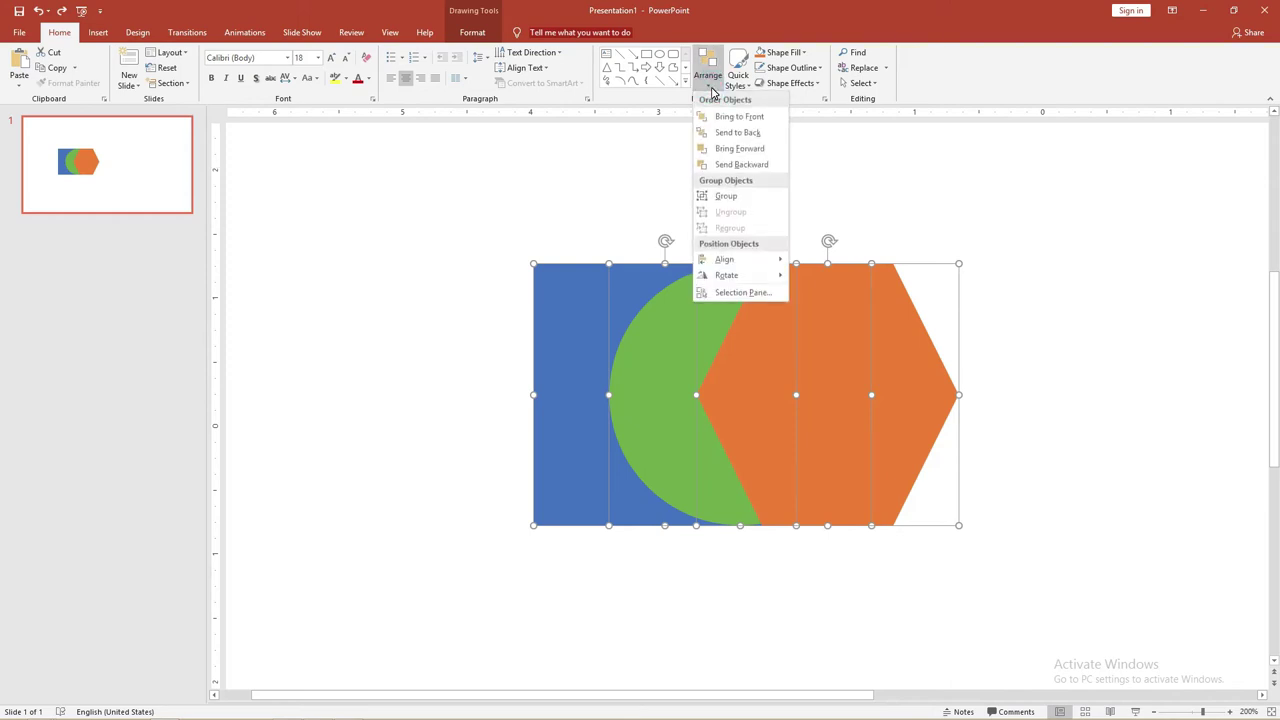
mouse_move(750, 263)
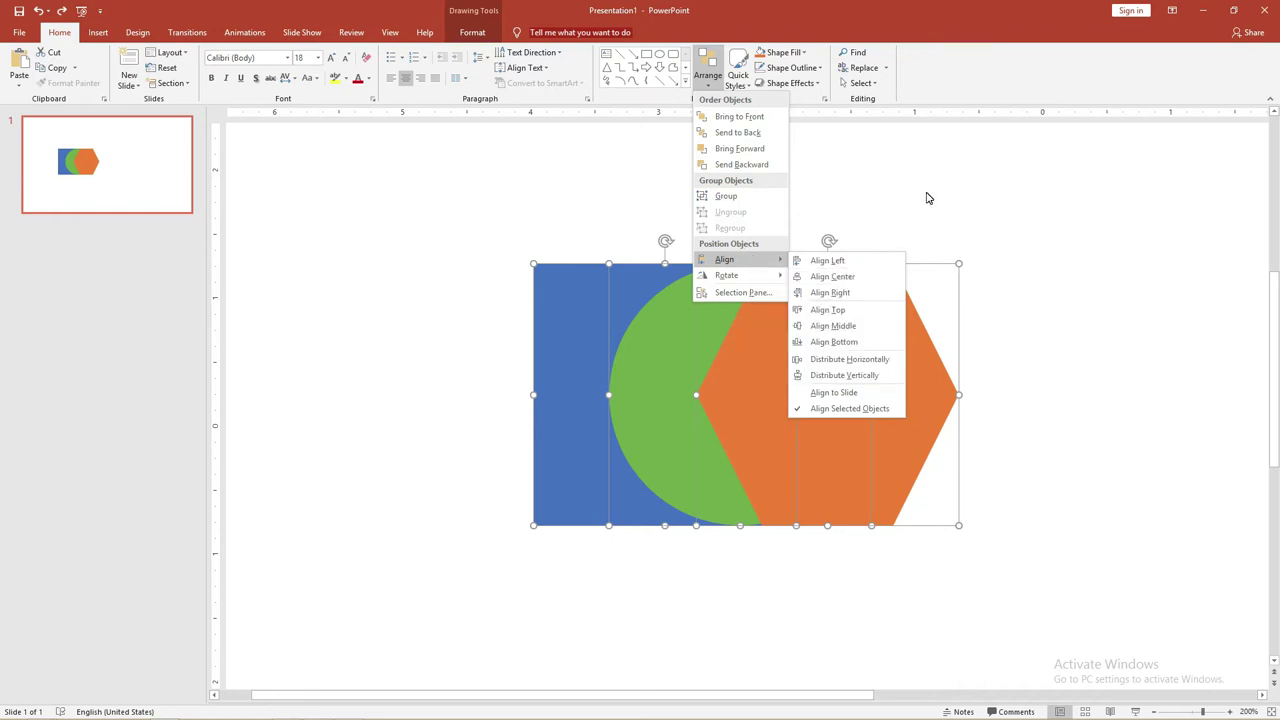
left_click(925, 194)
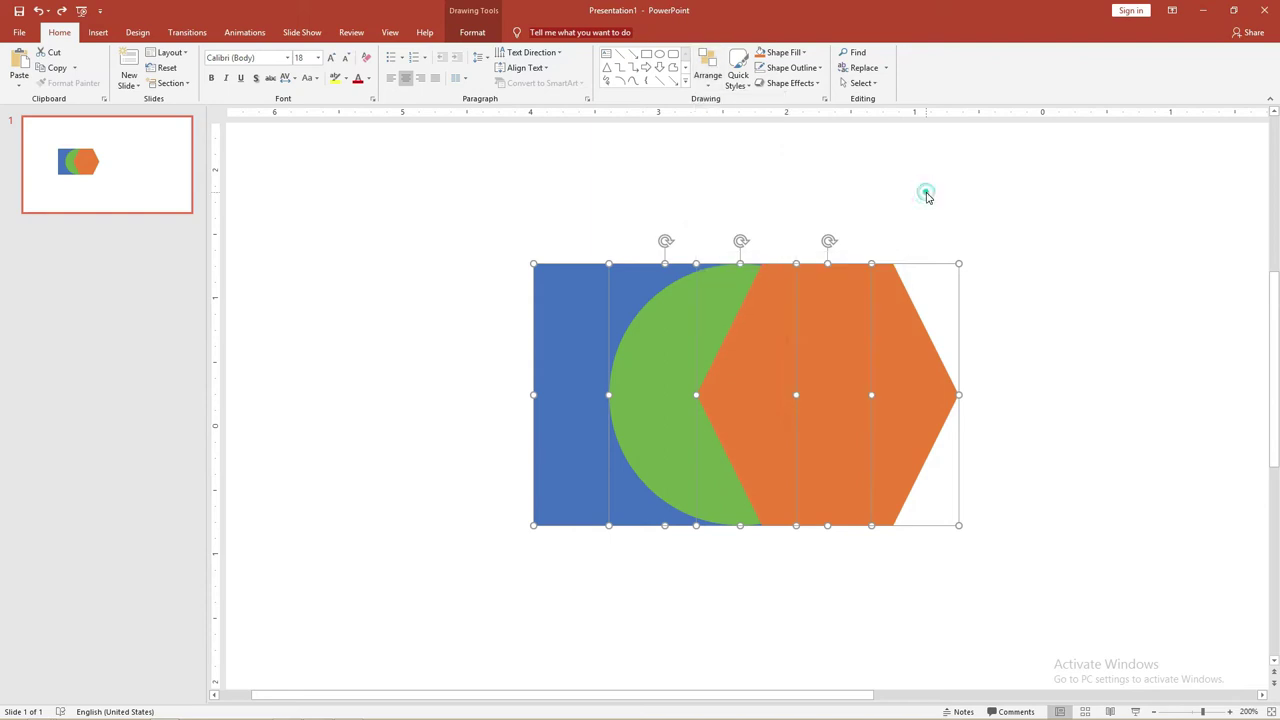
left_click(888, 177)
Move the orange hexagon well to the right and shift the green circle right, selecting it with the square.
left_click_drag(786, 351, 981, 350)
scroll(702, 279, "down", 5, "ctrl")
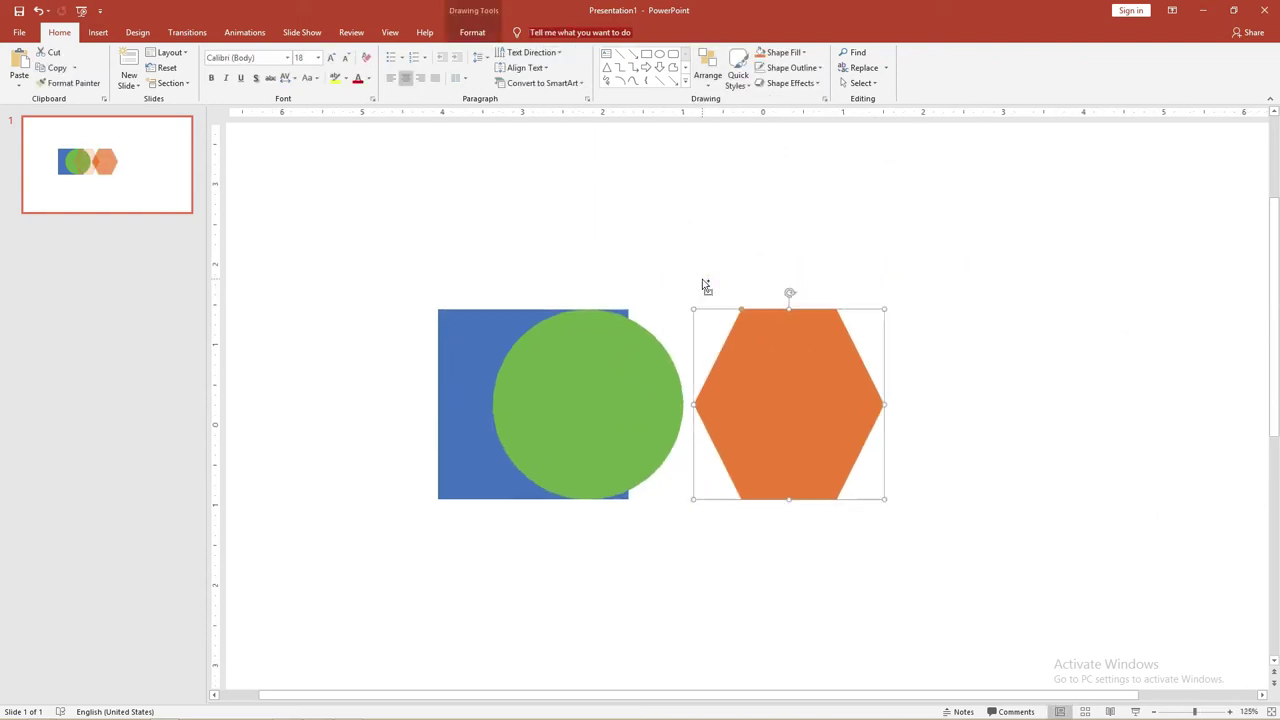
scroll(702, 279, "down", 2, "ctrl")
left_click_drag(733, 357, 896, 357)
left_click_drag(590, 355, 663, 362)
left_click(509, 346, "shift")
Try Align Left, Align Right and Align Center on the square and circle, undoing each.
left_click(713, 89)
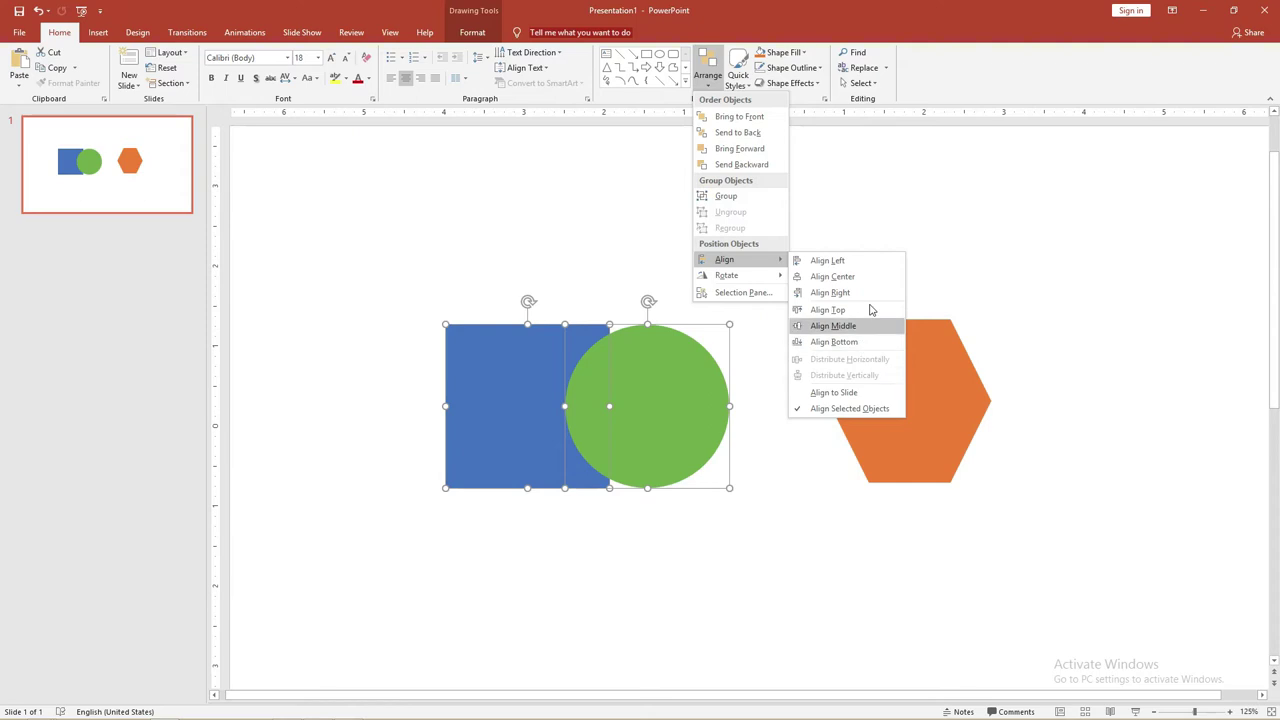
left_click(855, 262)
key("ctrl+z")
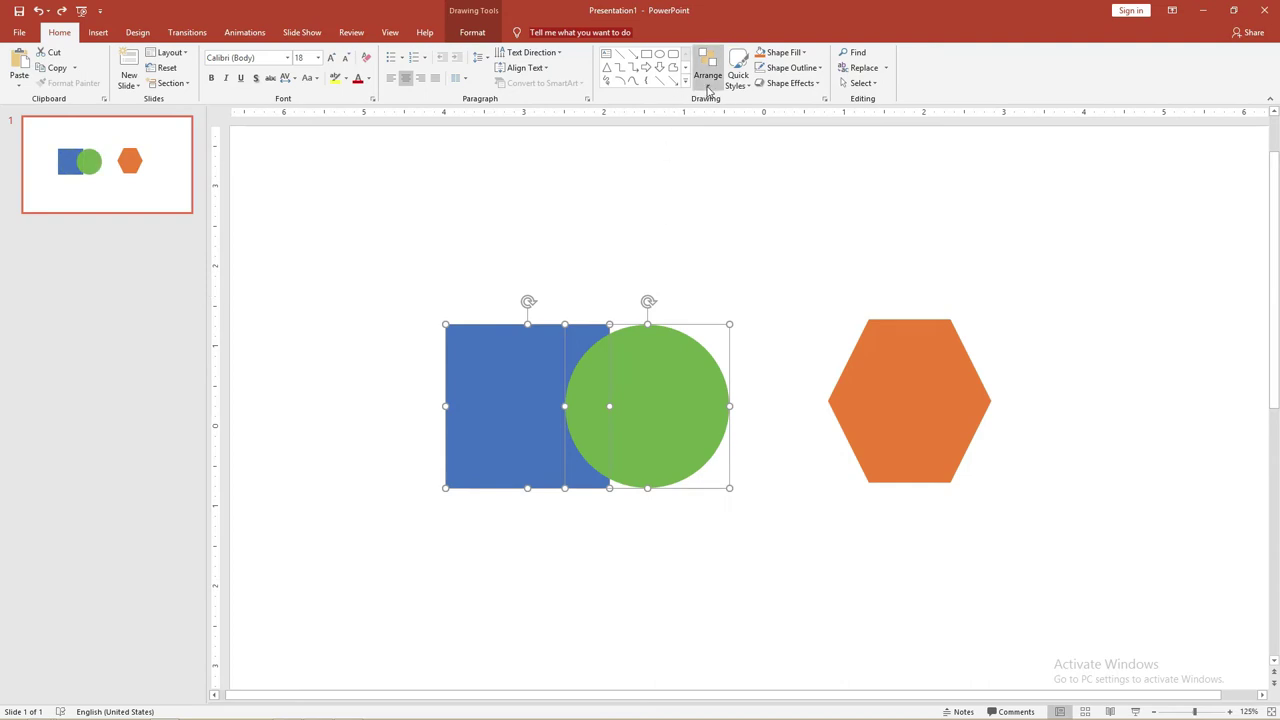
left_click(708, 78)
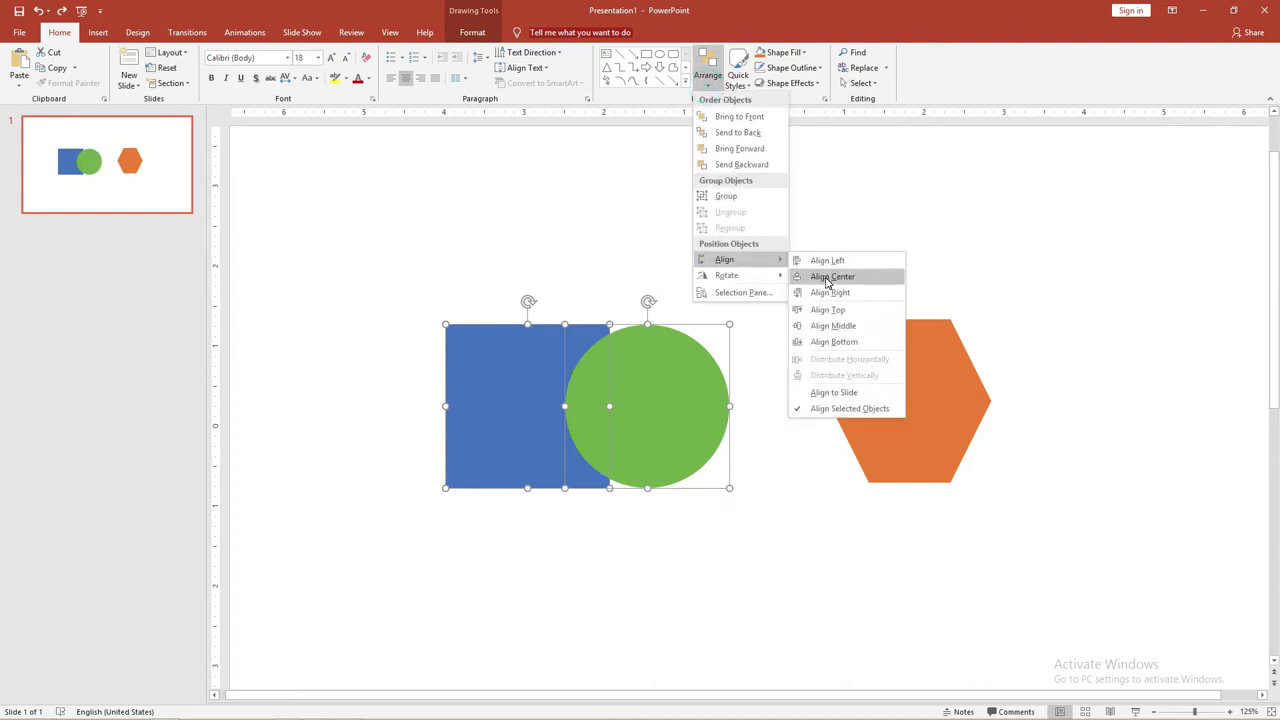
left_click(832, 292)
key("ctrl+z")
left_click(708, 78)
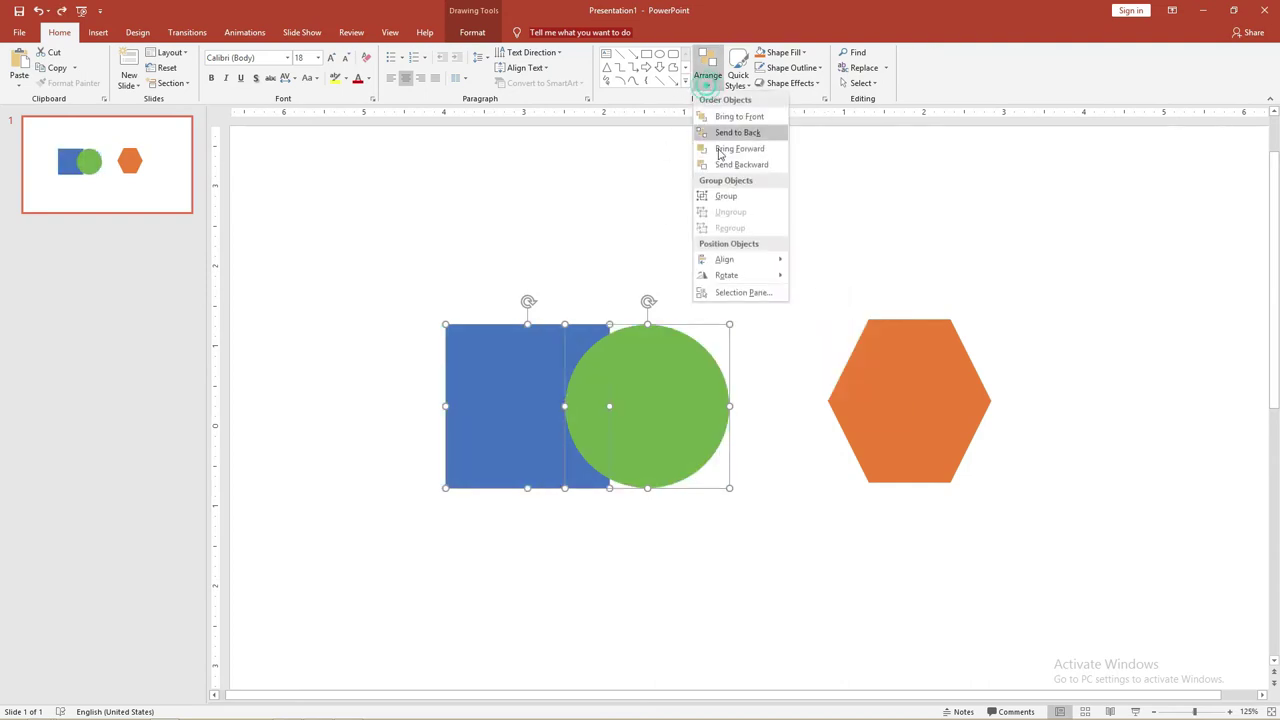
left_click(751, 259)
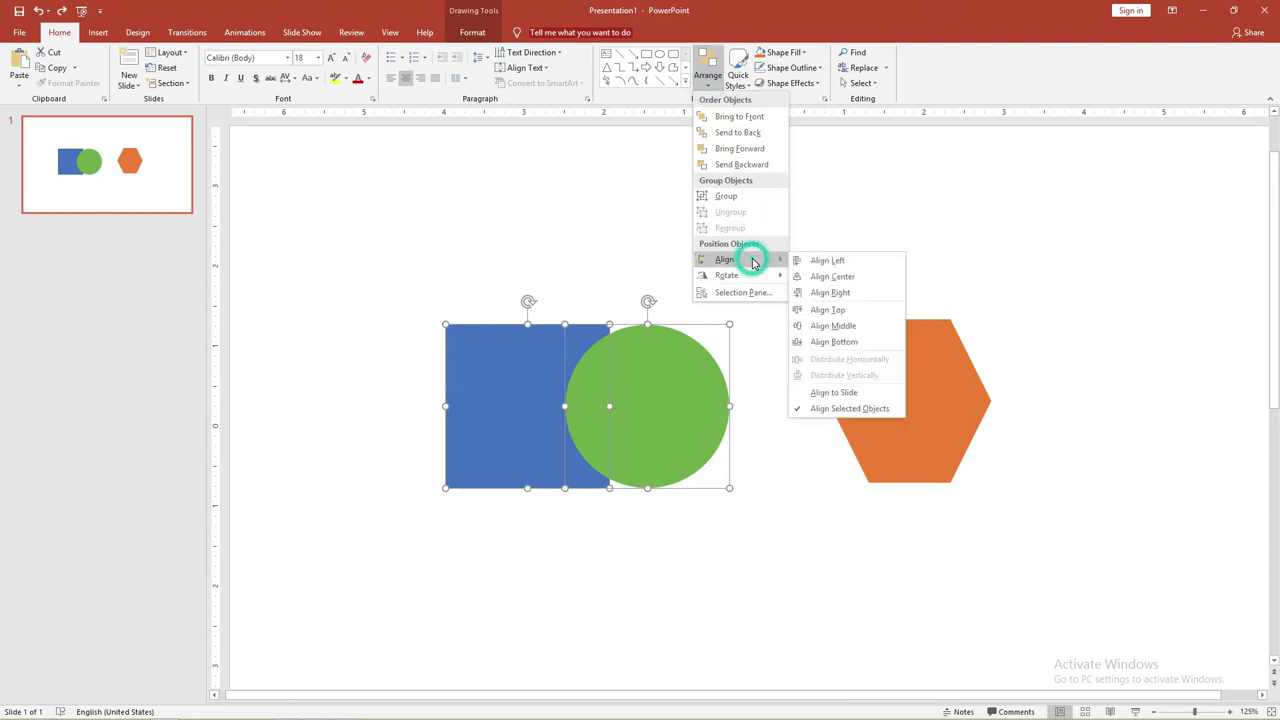
left_click(866, 281)
key("ctrl+z")
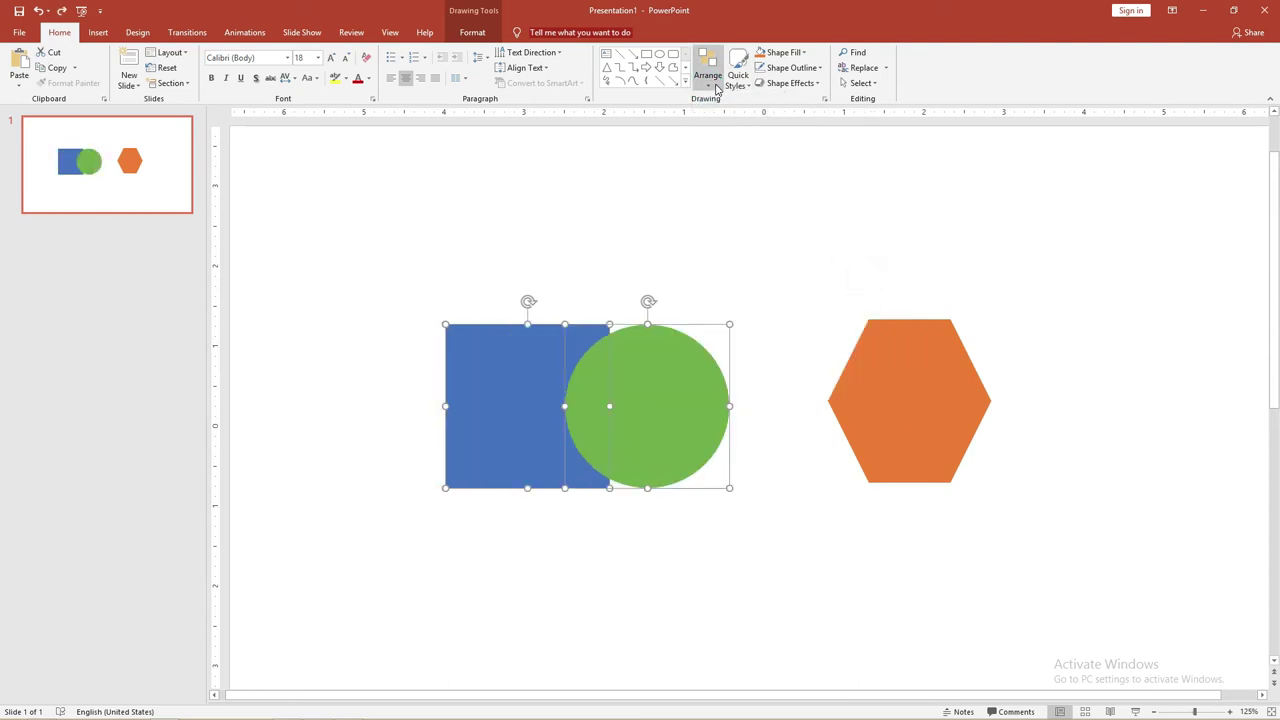
left_click(708, 75)
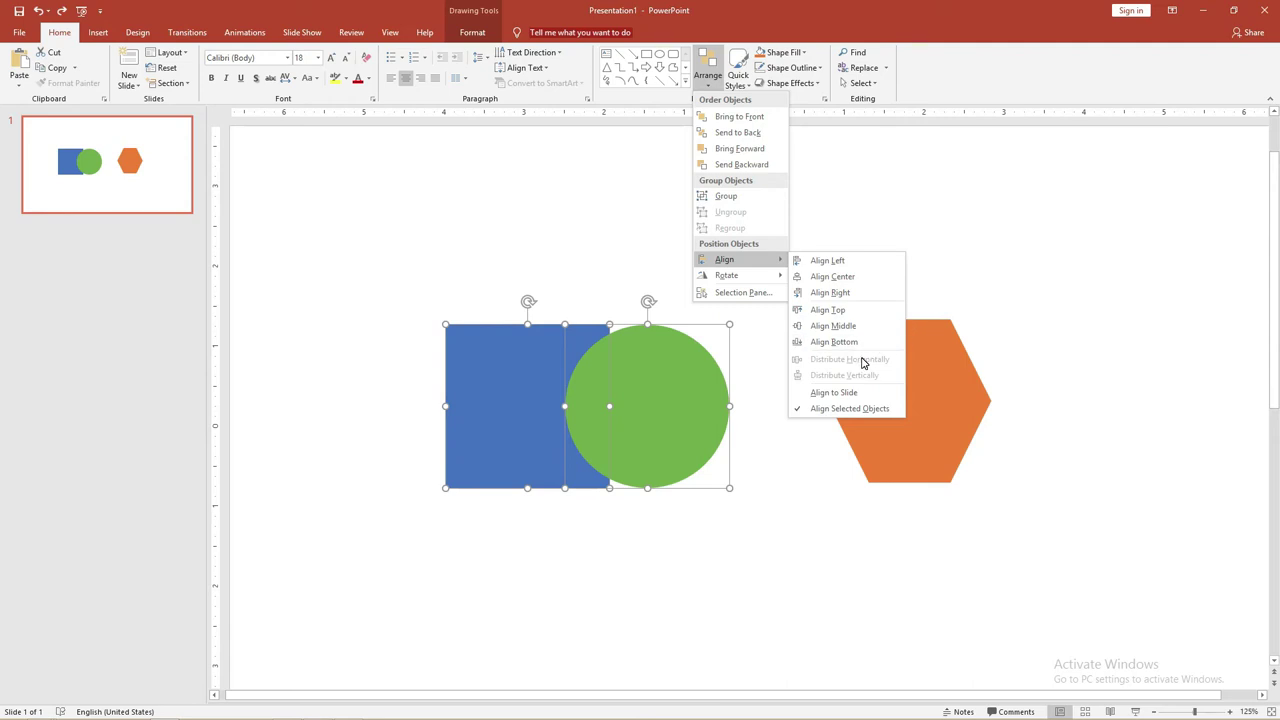
Select the square, circle and hexagon and apply Distribute Horizontally.
left_click(881, 236)
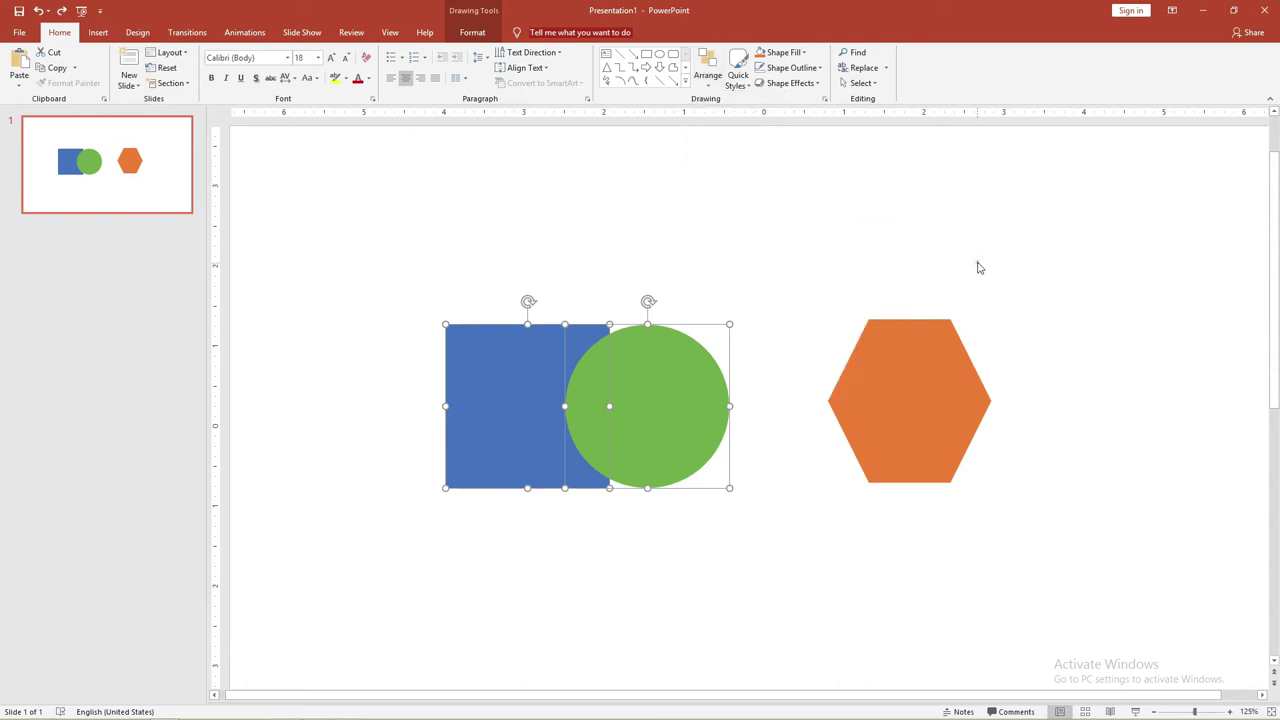
left_click(977, 267)
left_click_drag(1070, 282, 366, 600)
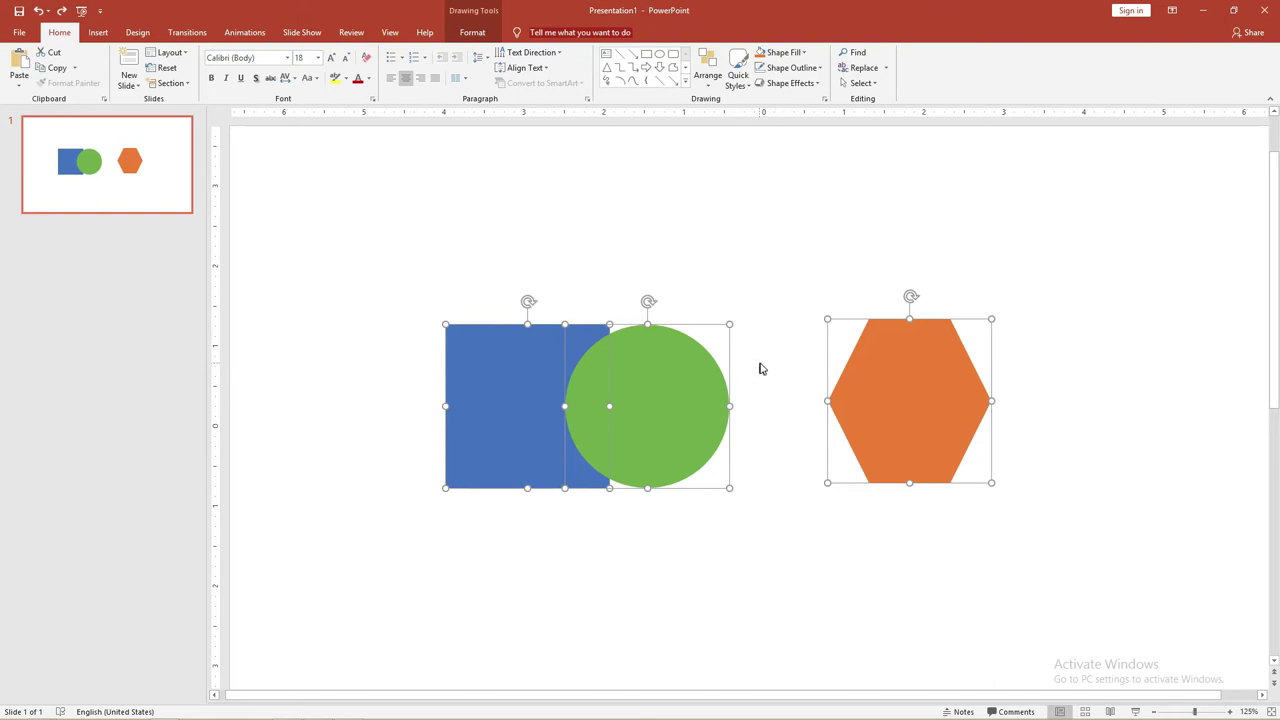
left_click(708, 70)
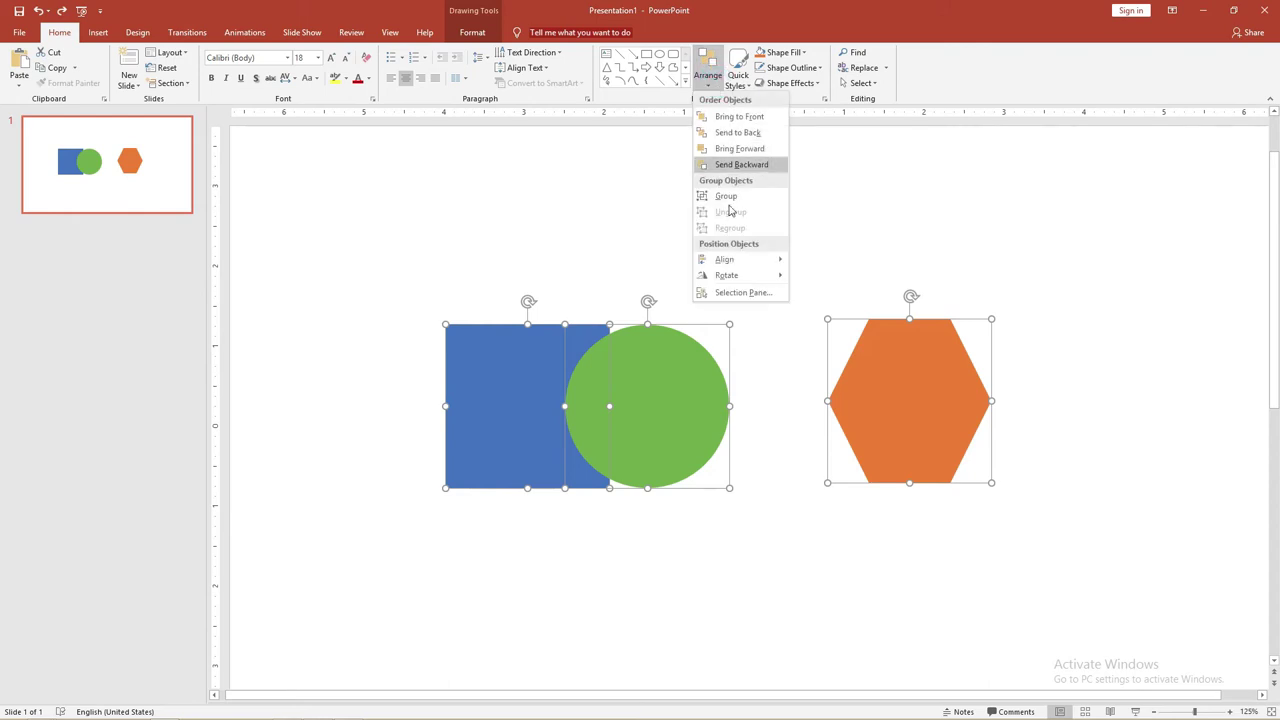
mouse_move(743, 259)
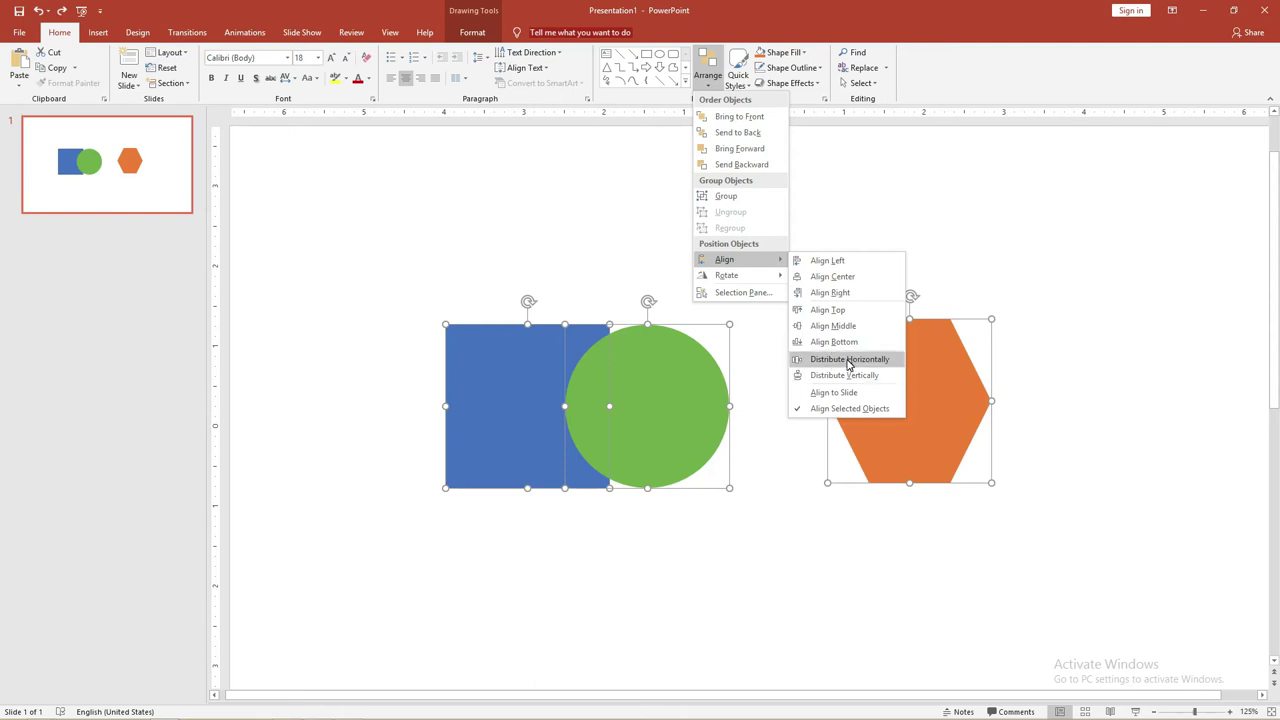
left_click(848, 362)
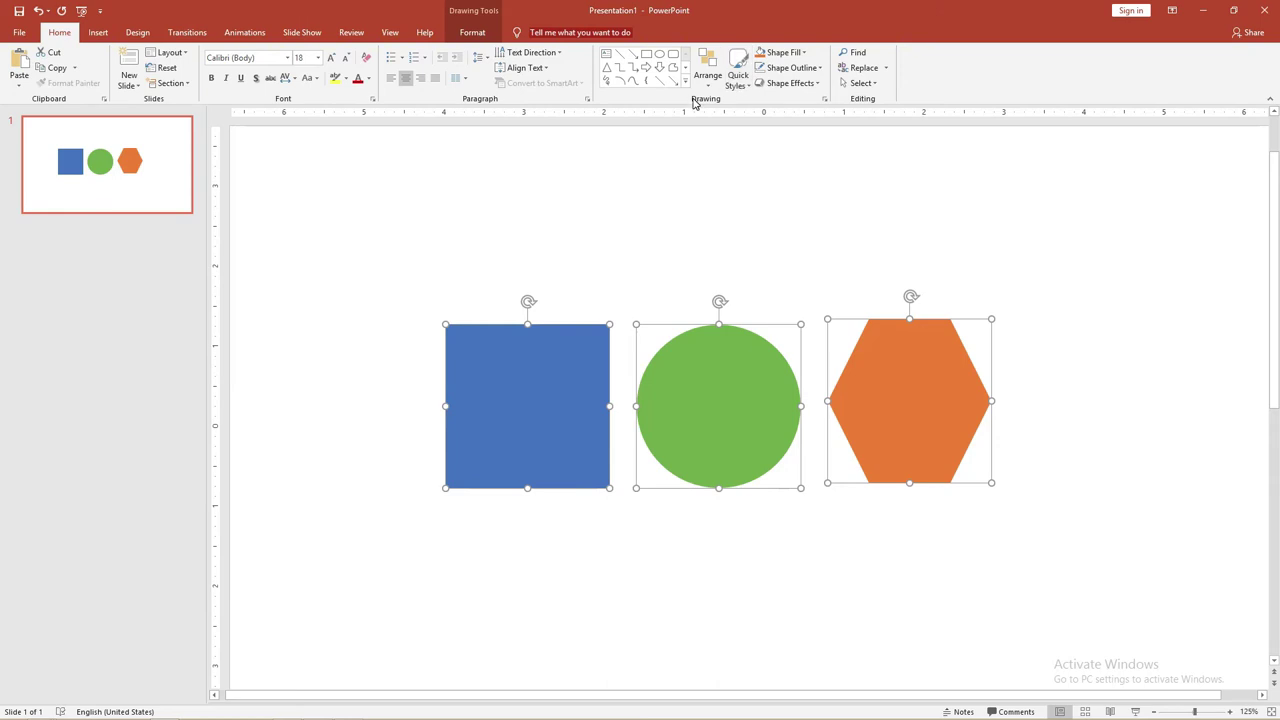
Align the three shapes along their middles and move the row up.
left_click(705, 80)
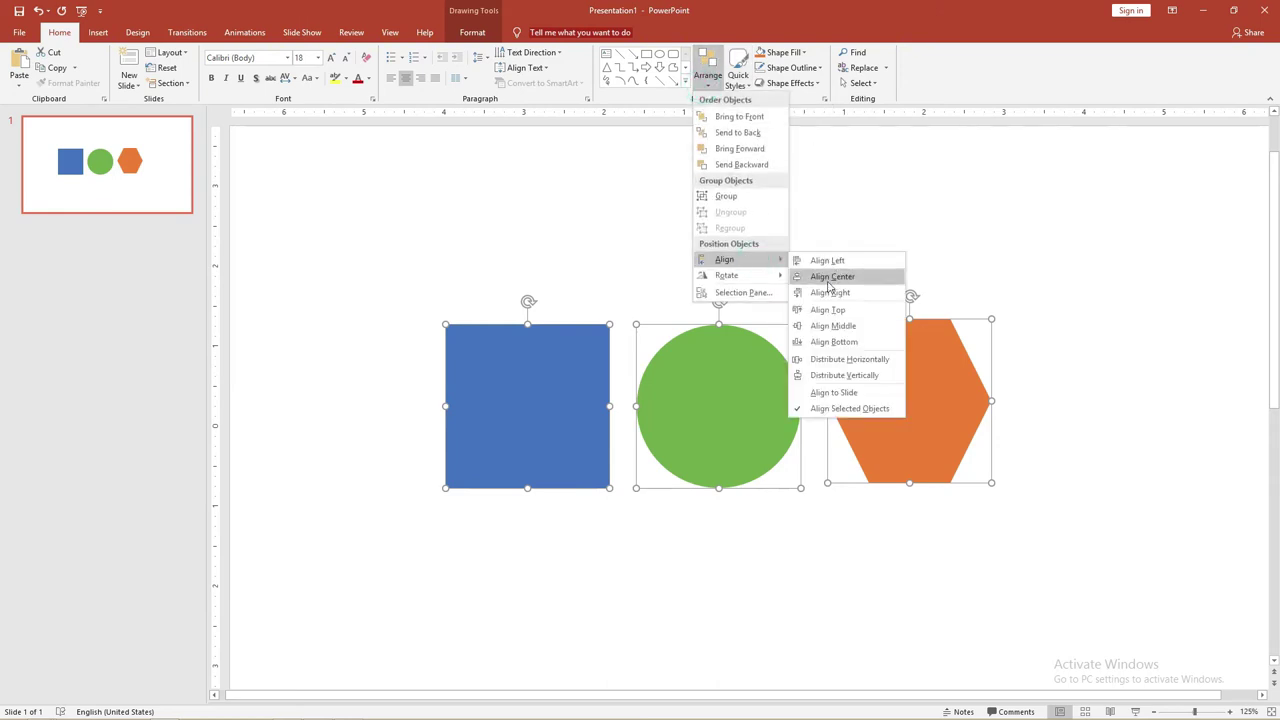
left_click(825, 330)
scroll(768, 251, "down", 5, "ctrl")
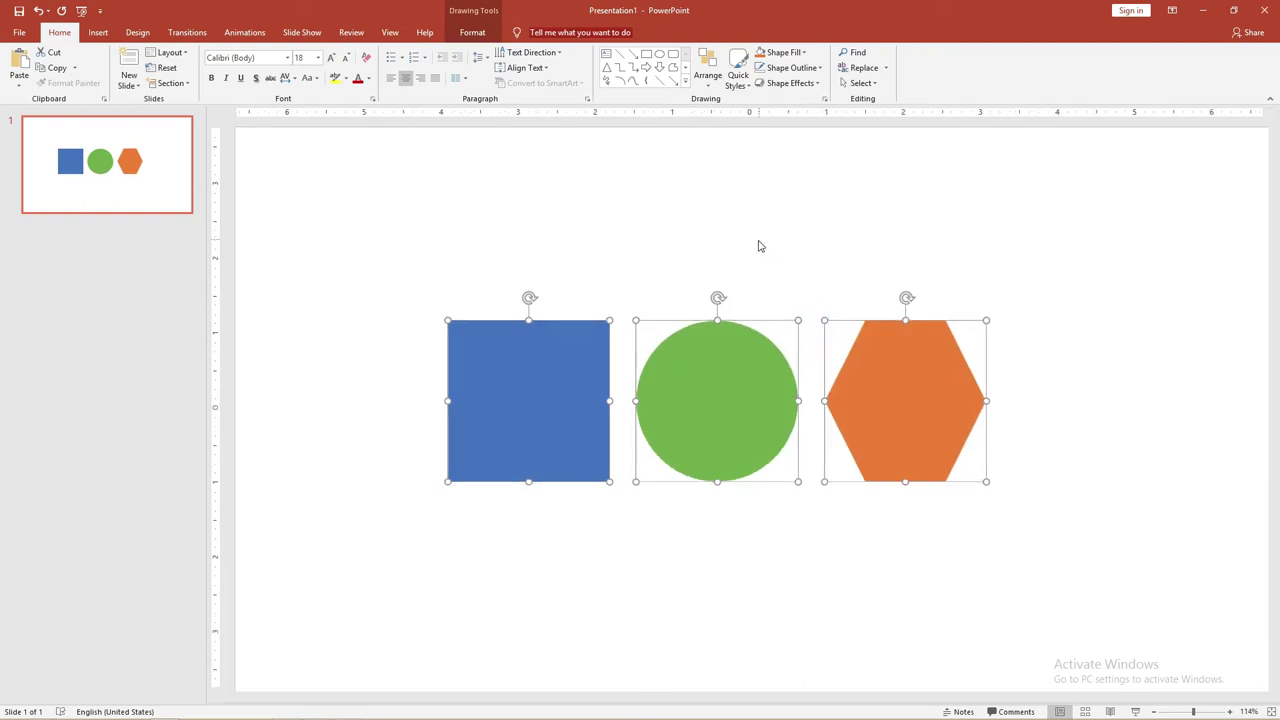
mouse_move(720, 403)
left_mouse_down()
mouse_move(723, 318)
mouse_move(723, 497)
left_mouse_up()
left_click(675, 384)
Drag the copied square, hexagon and circle to the right edge, stacked vertically.
left_click_drag(608, 454, 990, 338)
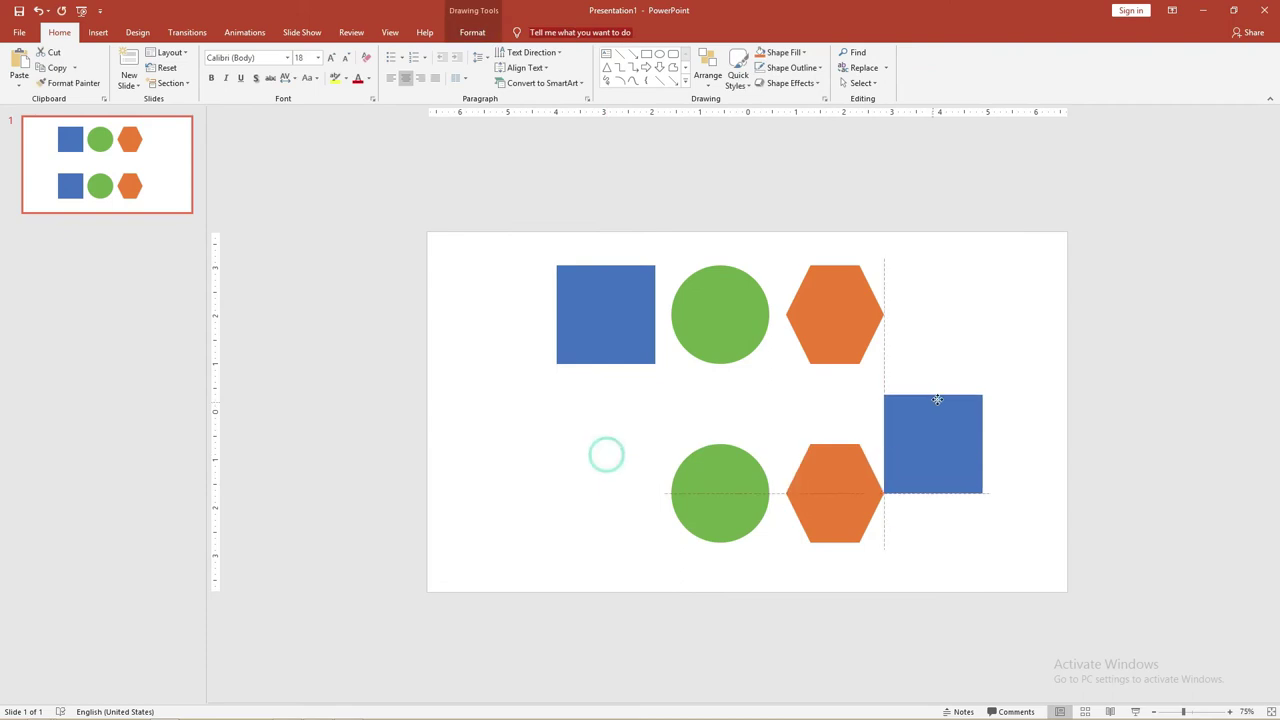
left_click_drag(828, 484, 975, 441)
left_click_drag(720, 493, 995, 505)
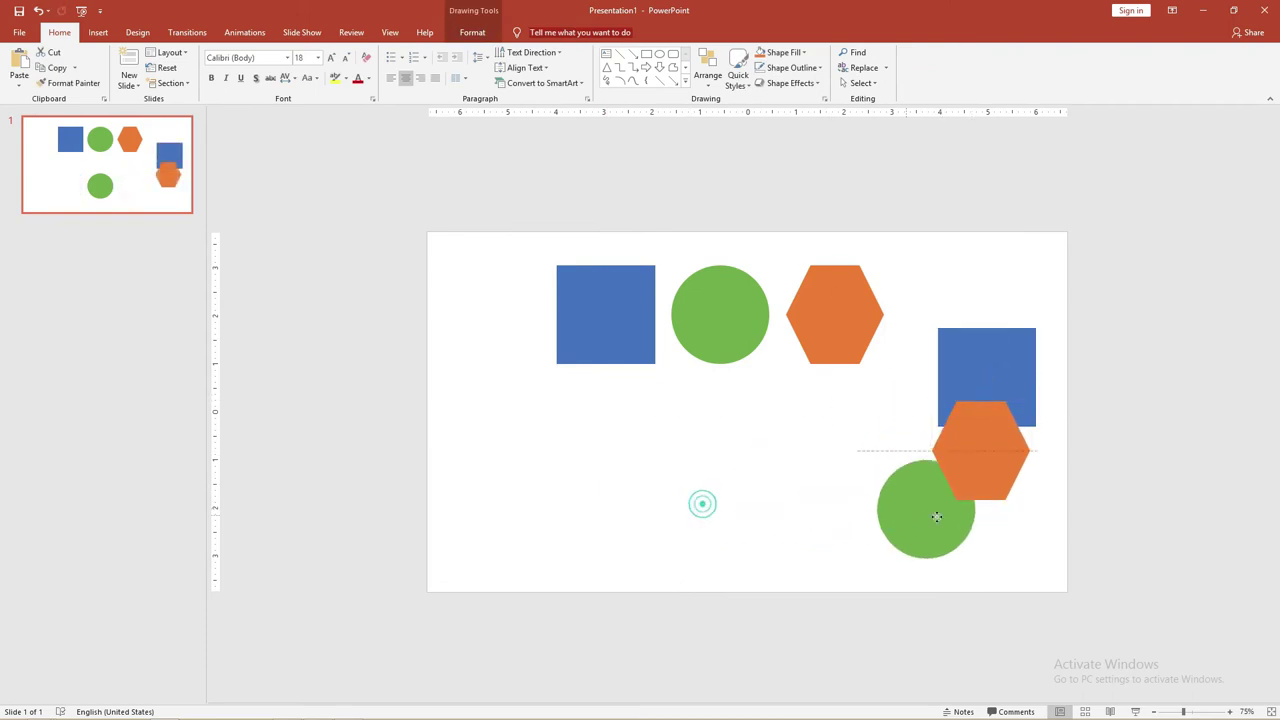
left_click(954, 298)
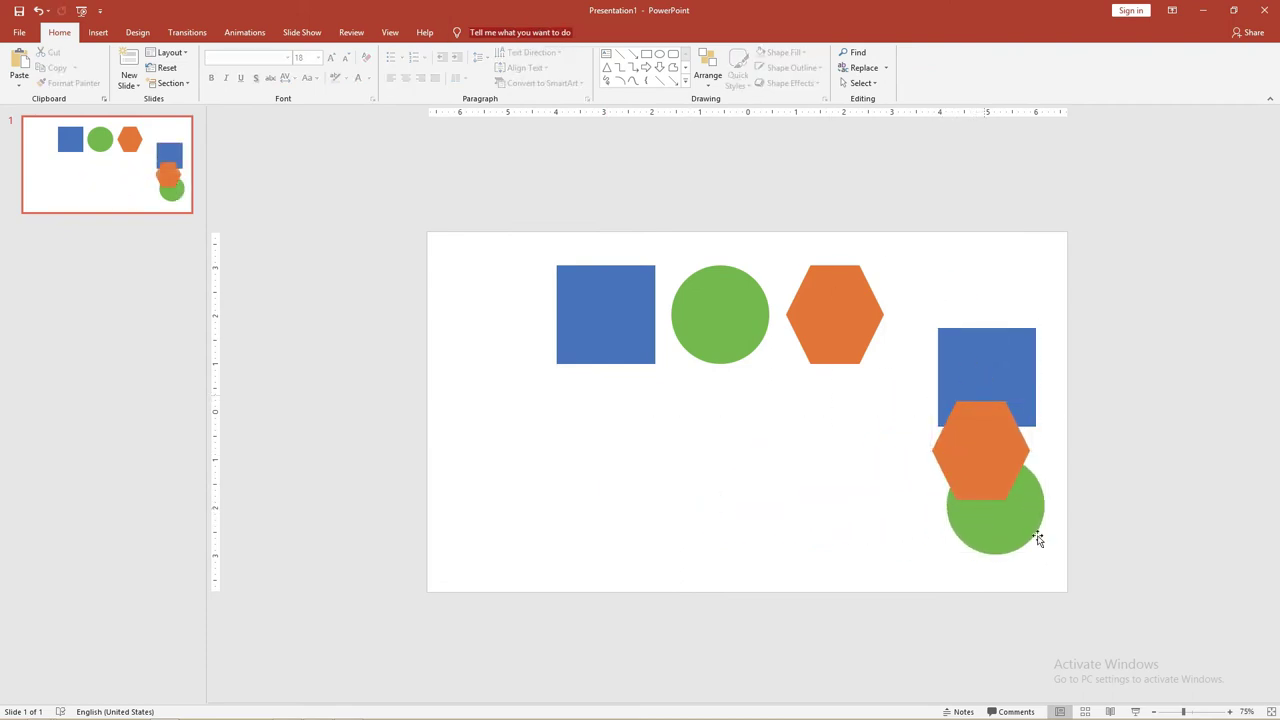
left_click_drag(985, 334, 986, 288)
left_click_drag(1013, 459, 1013, 471)
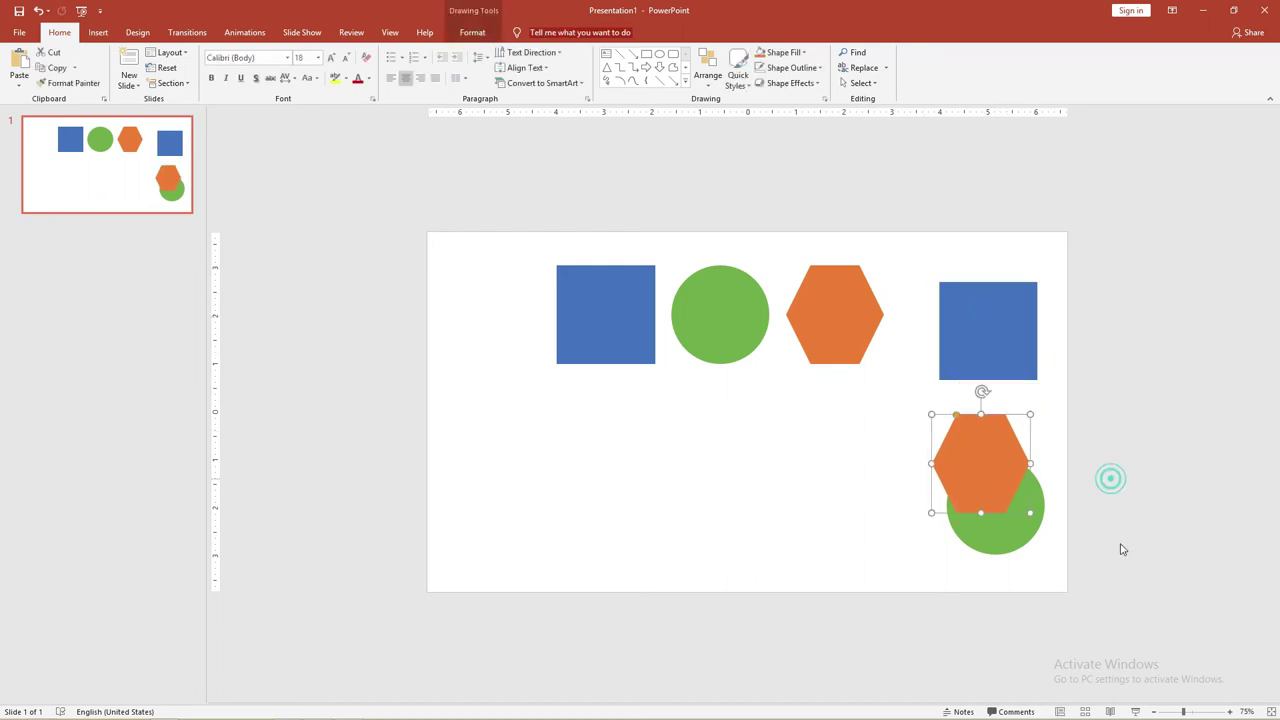
Distribute the right-hand shapes vertically and align them to one centre line.
left_click_drag(1163, 636, 876, 215)
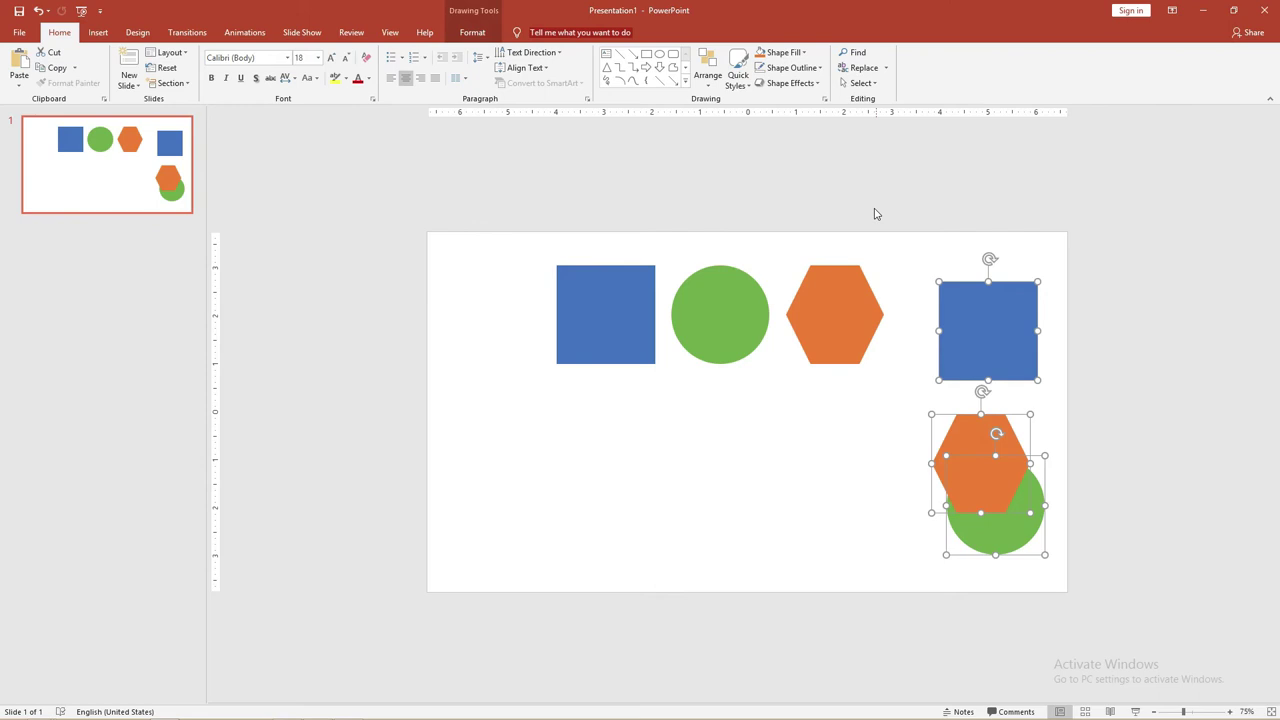
left_click(716, 90)
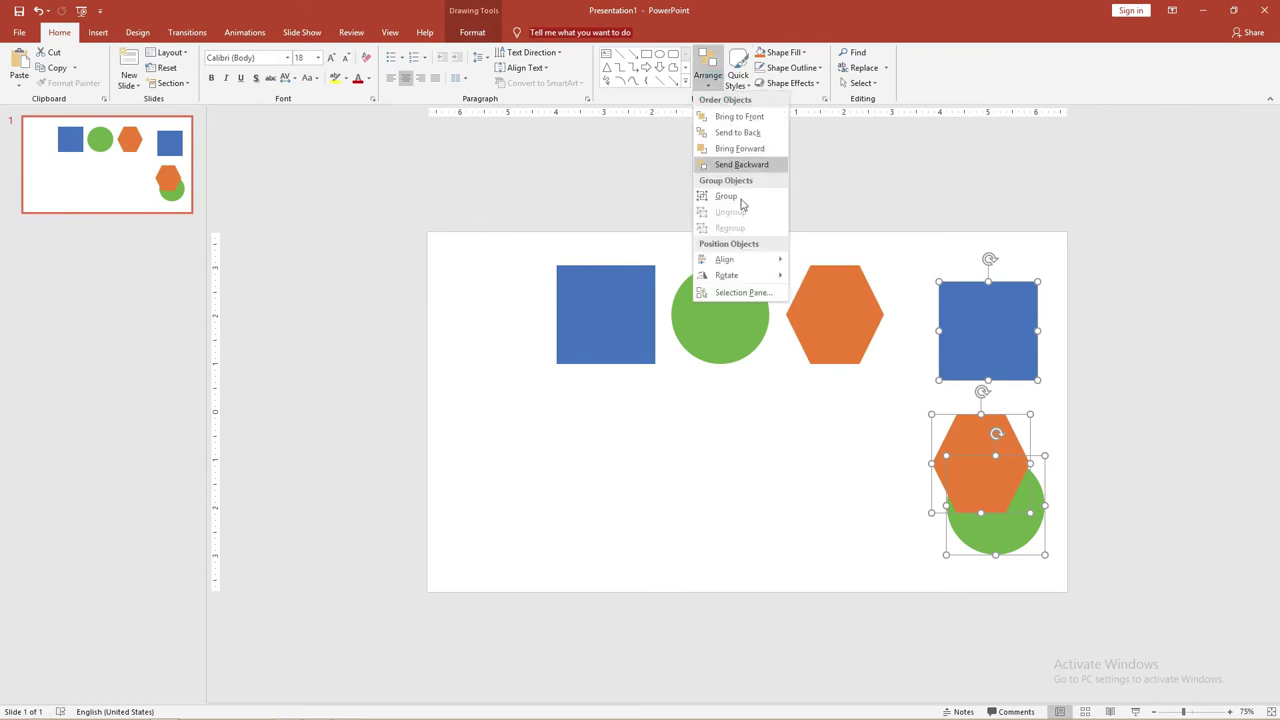
left_click(748, 257)
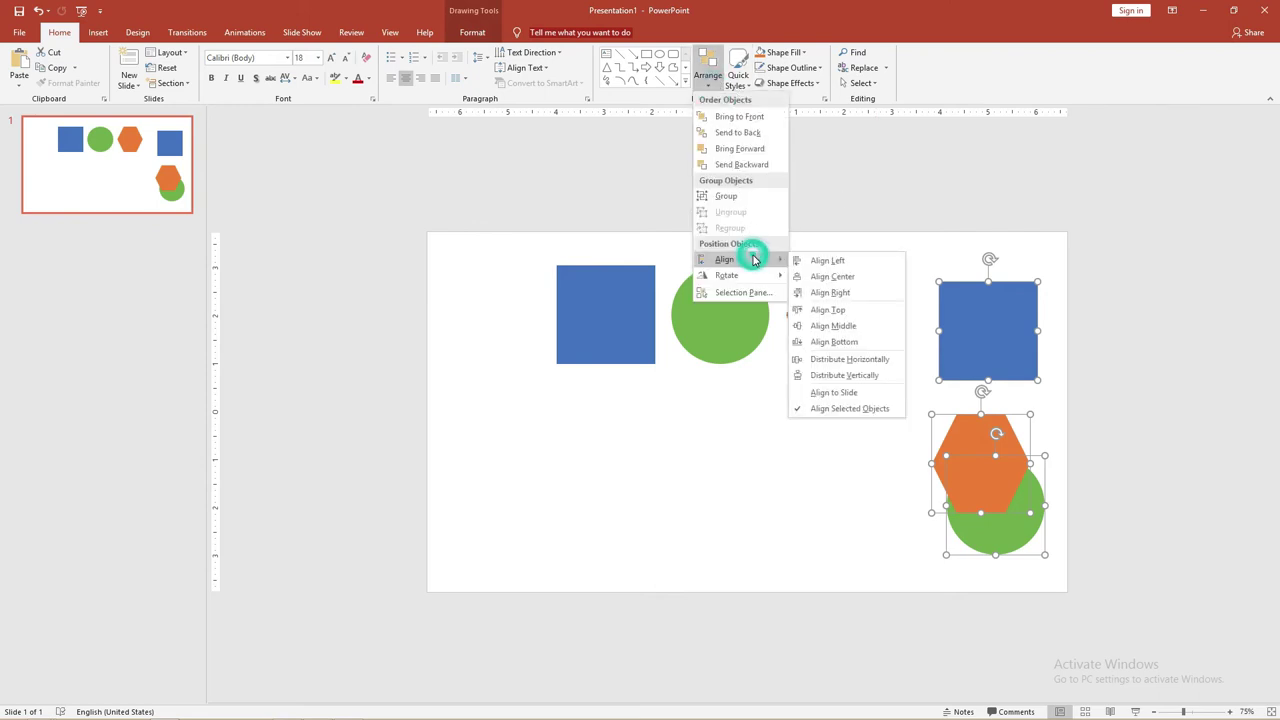
left_click(845, 376)
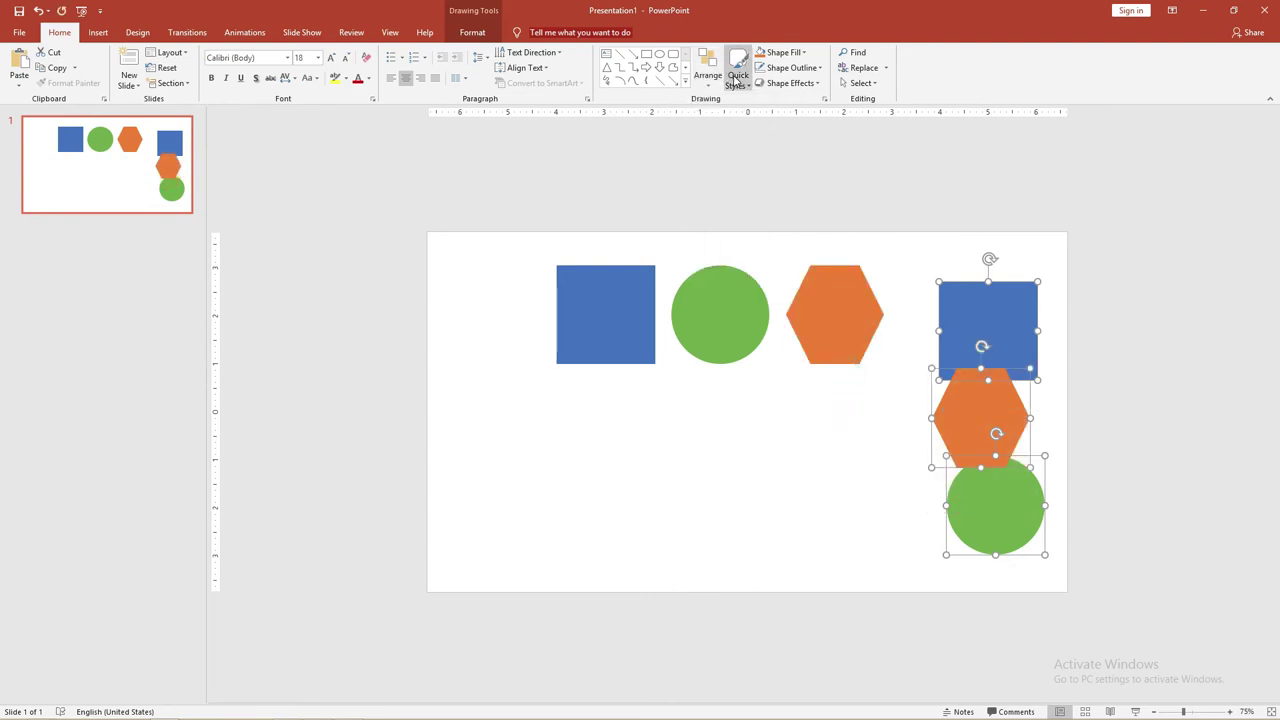
left_click(708, 82)
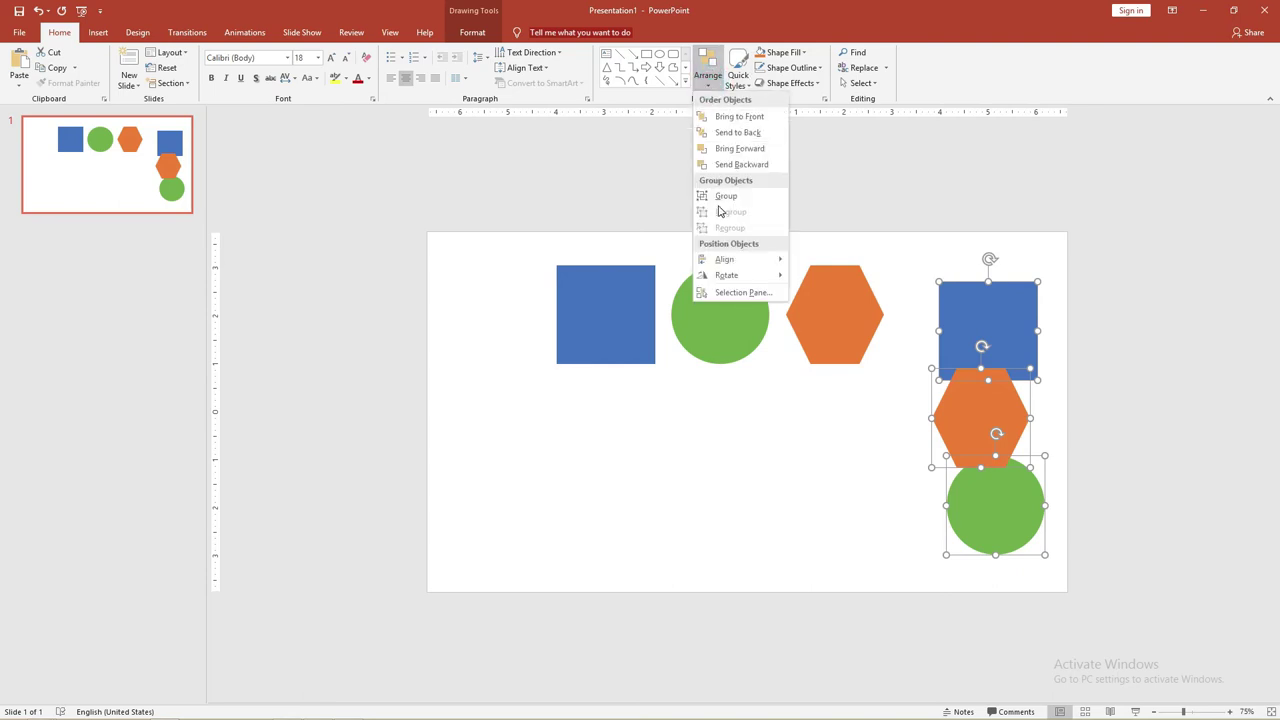
left_click(825, 282)
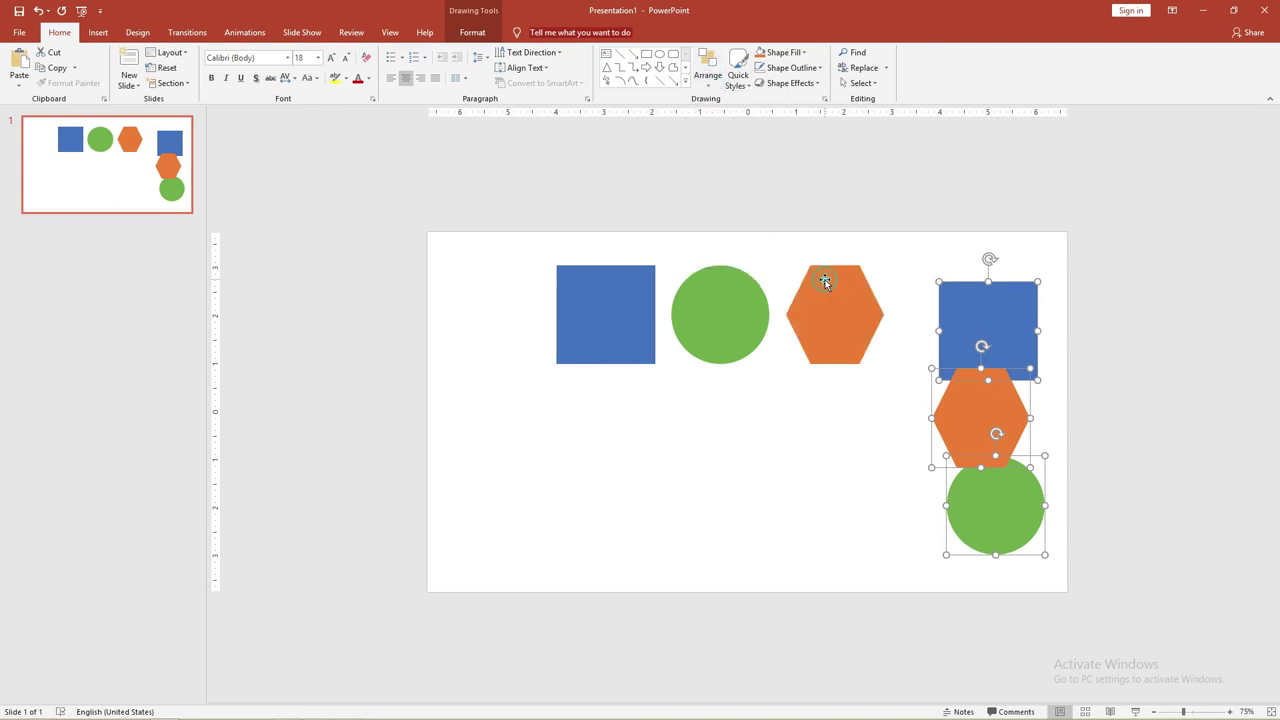
left_click(873, 214)
Select the top-row green circle and look over its alignment options without changes.
left_click(700, 305)
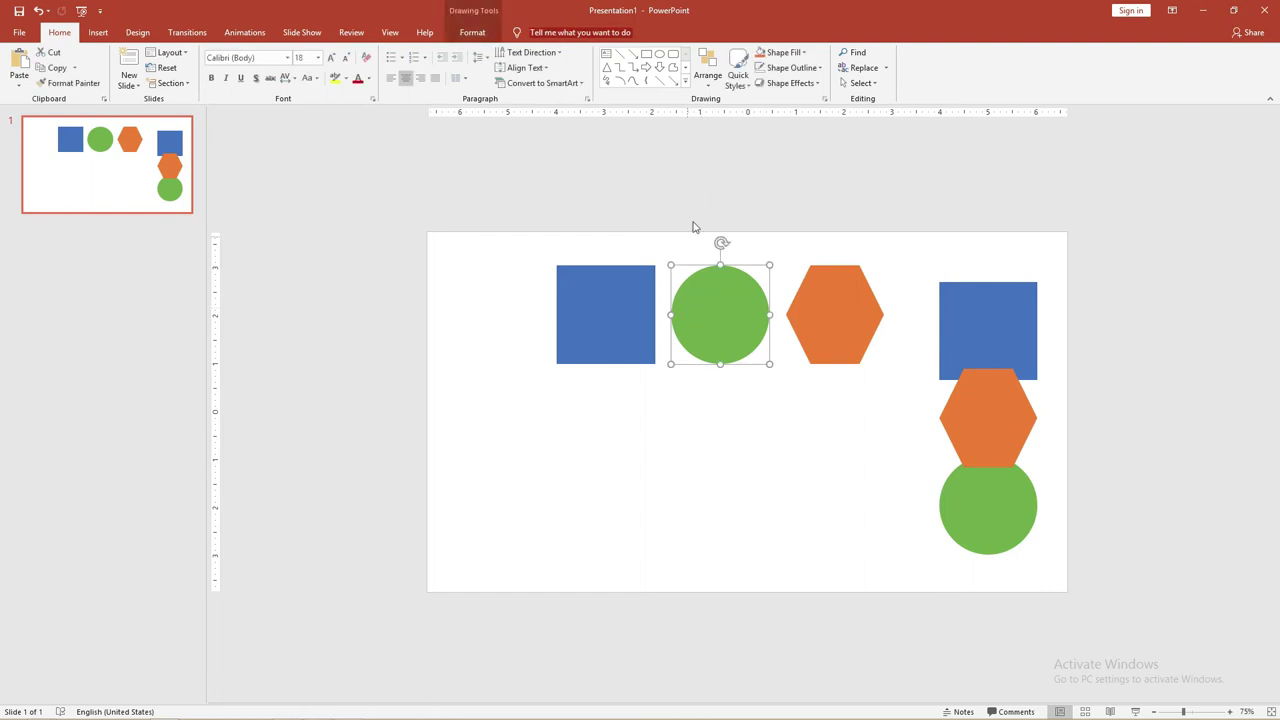
left_click(709, 90)
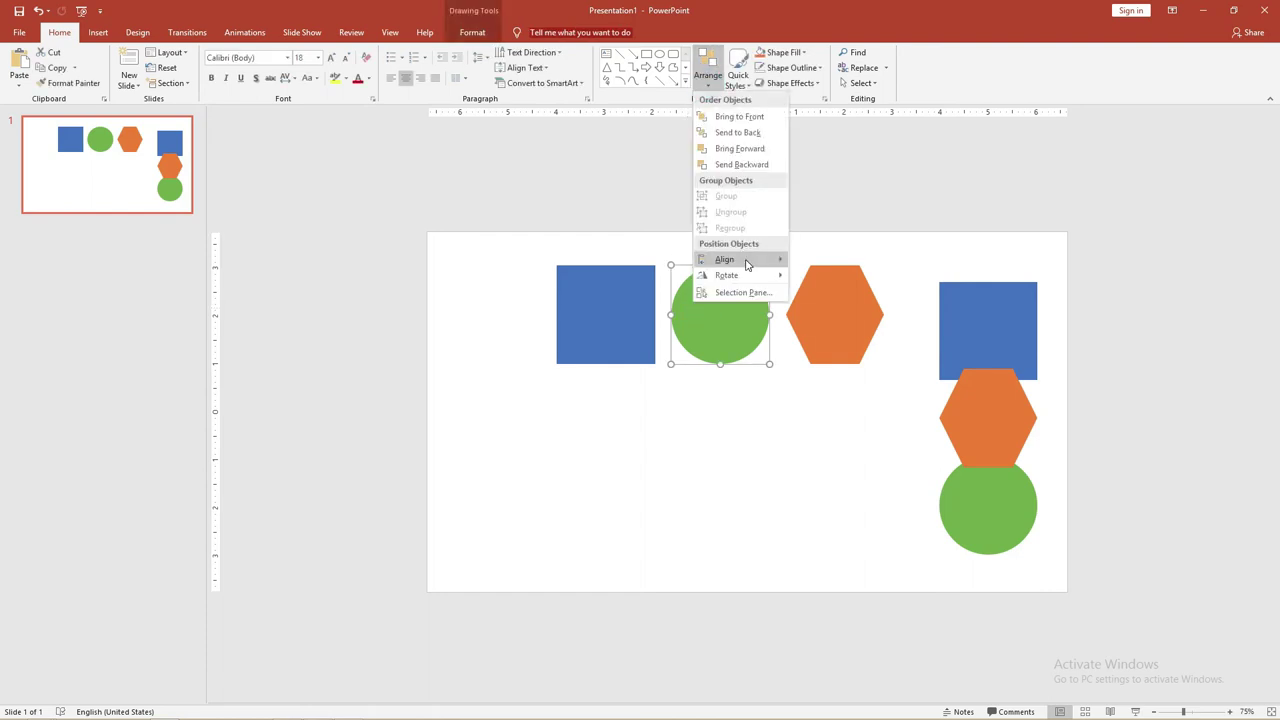
mouse_move(746, 264)
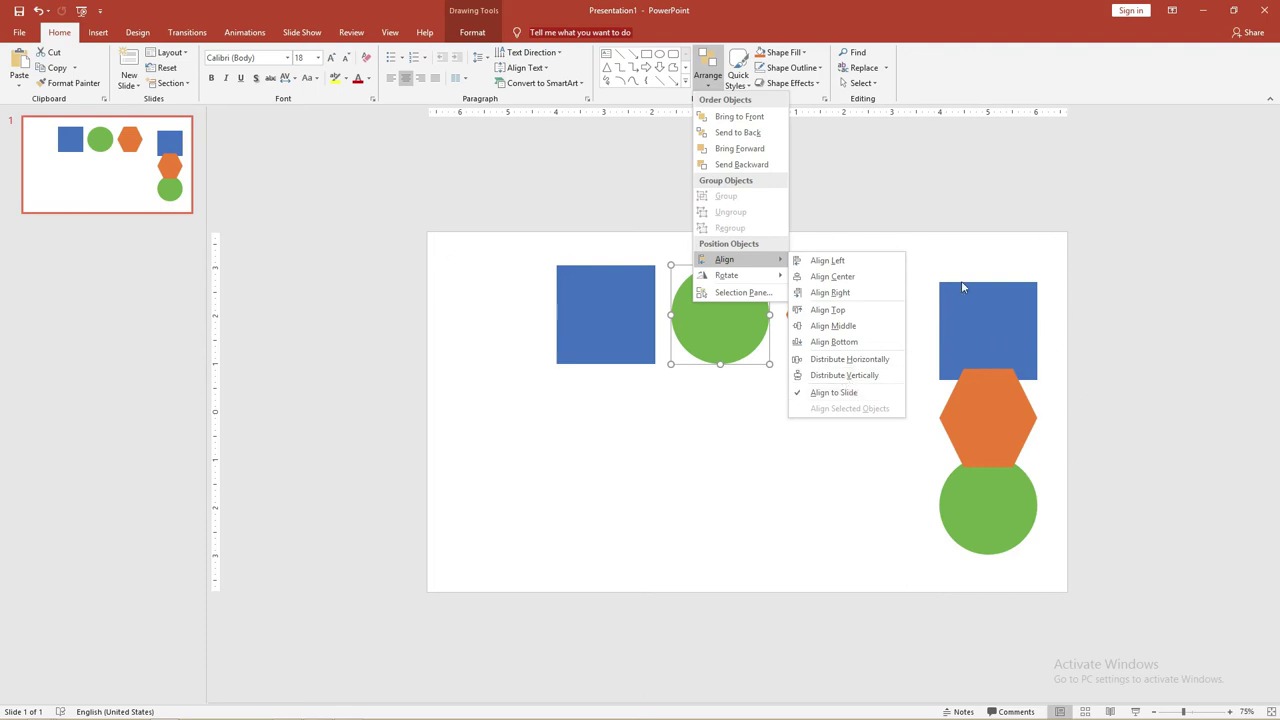
left_click(962, 288)
Insert a new slide 2, reselect slide 1's green circle, then select both placeholders on slide 2.
right_click(117, 241)
left_click(138, 283)
left_click(188, 200)
left_click(676, 322)
left_click(140, 291)
left_click(735, 377)
left_click(748, 285, "shift")
Delete slide 2's placeholders, paste the green circle and drag it slightly lower.
key("Delete")
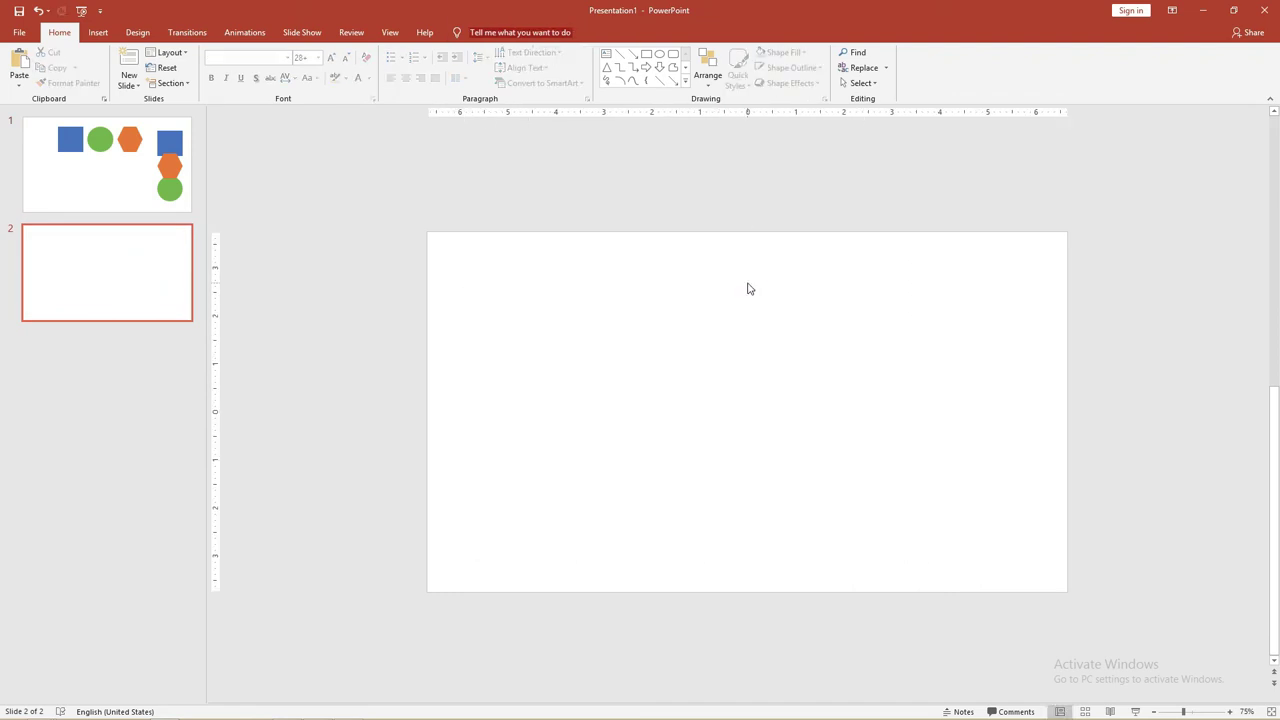
key("ctrl+v")
mouse_move(737, 303)
left_mouse_down()
mouse_move(763, 390)
mouse_move(754, 330)
left_mouse_up()
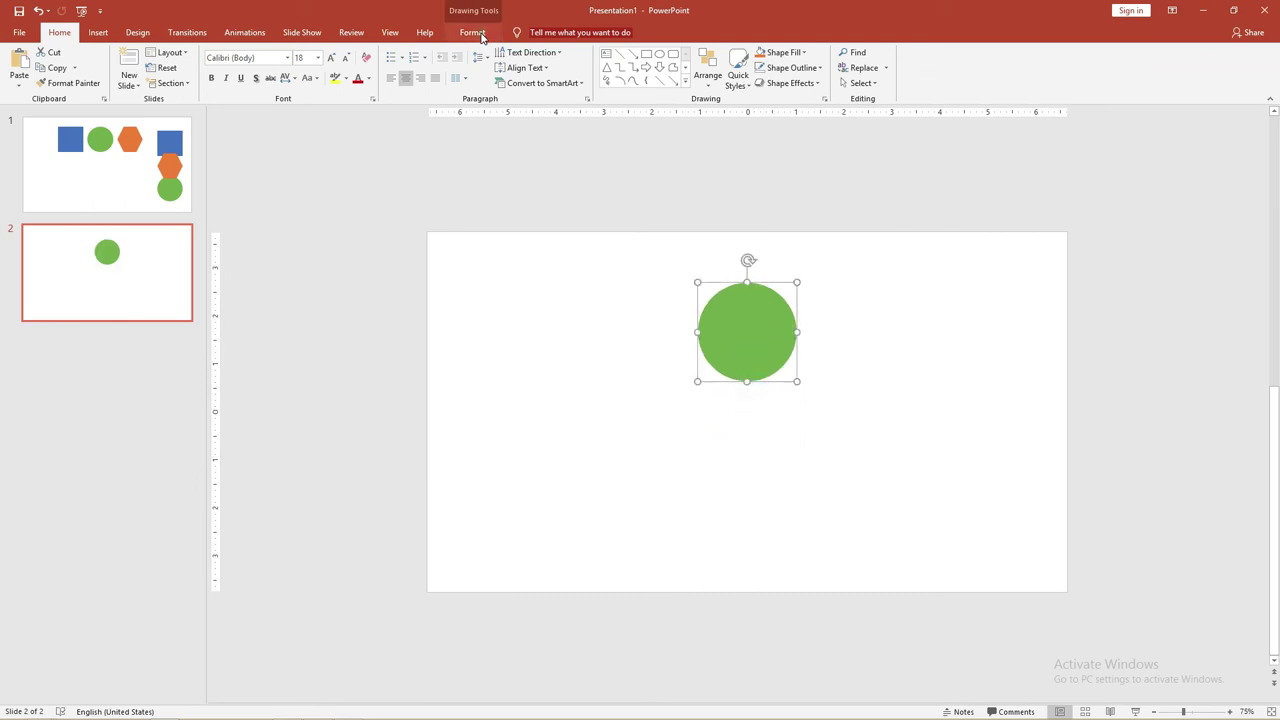
left_click(476, 32)
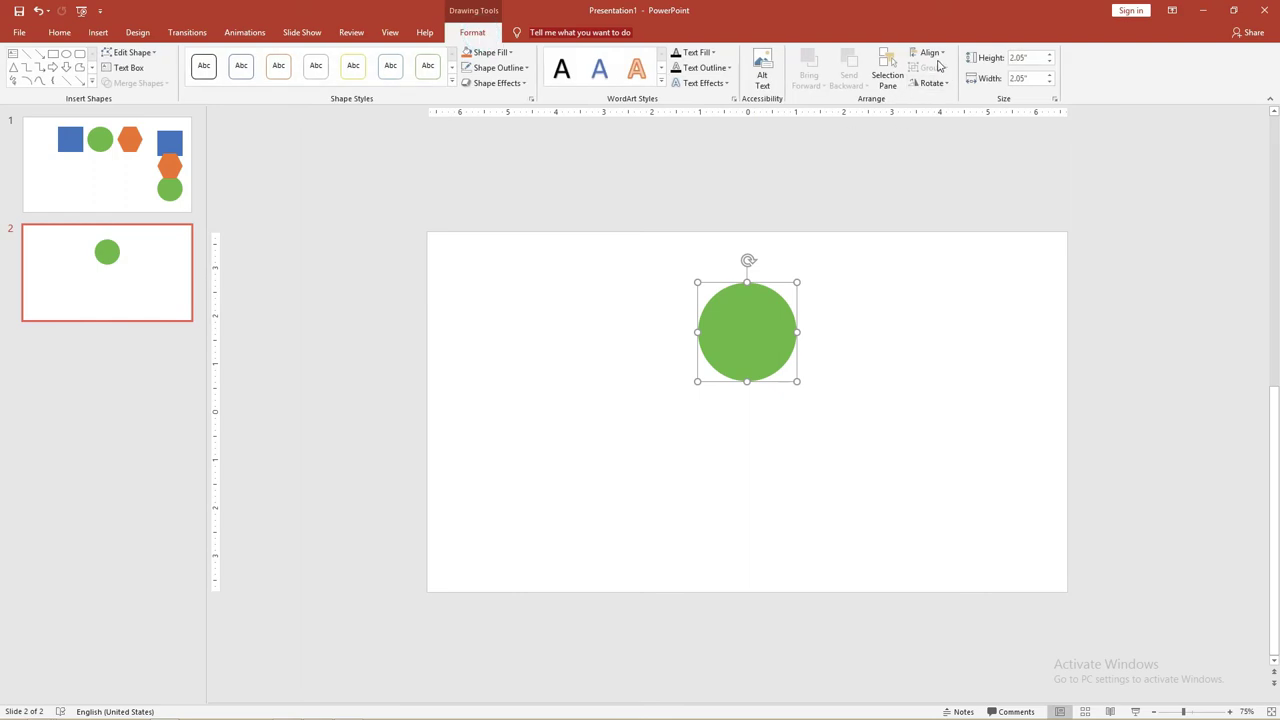
left_click(930, 52)
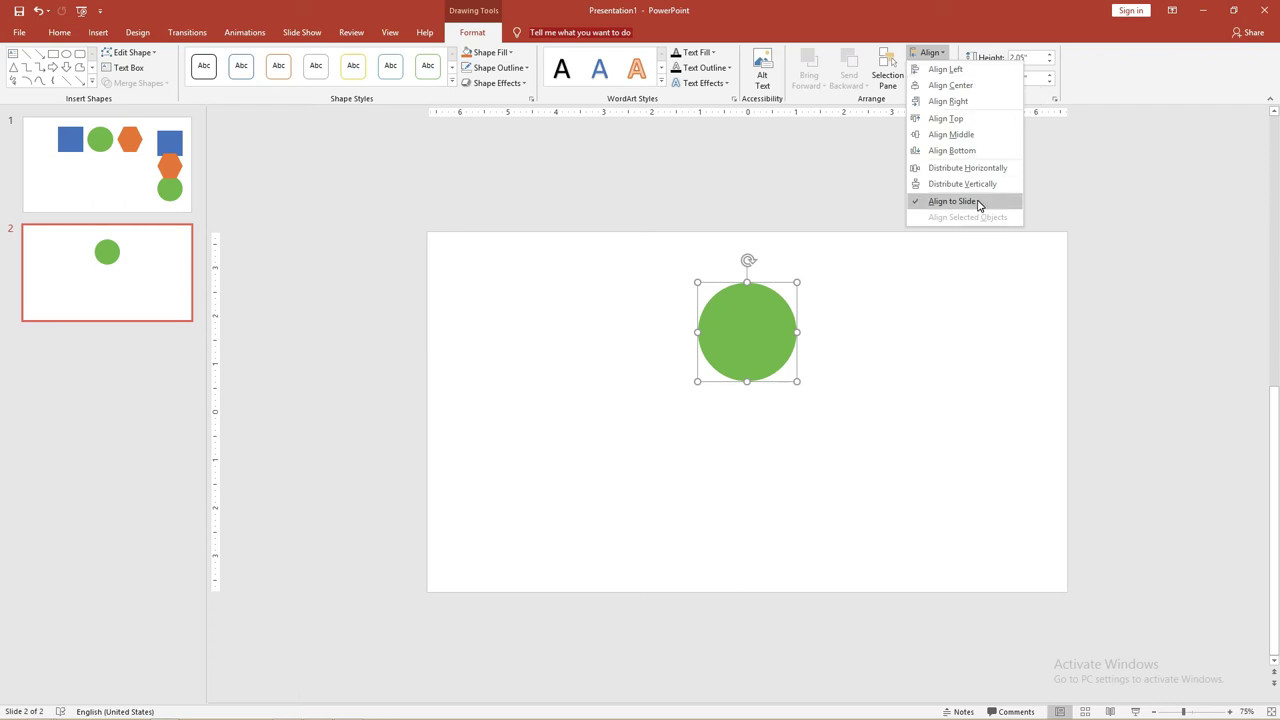
Align slide 2's circle left, bottom, then right, then select slide 1's top row.
left_click(940, 69)
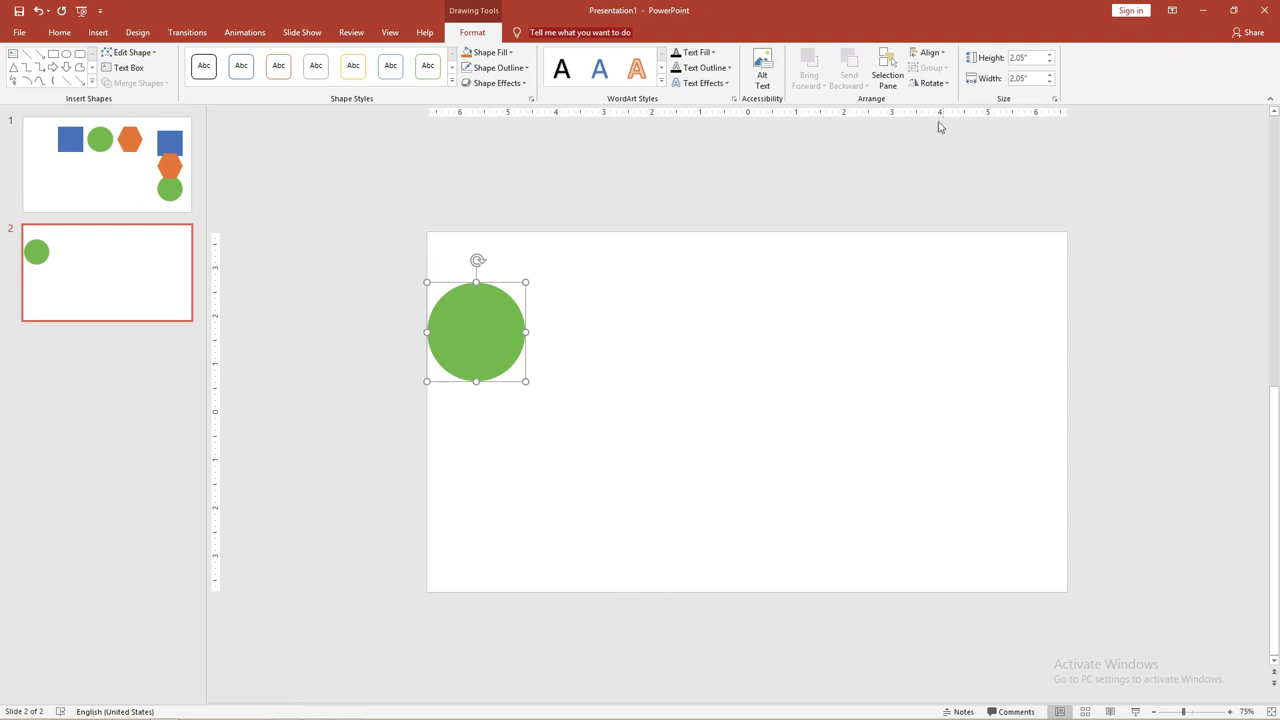
left_click(928, 52)
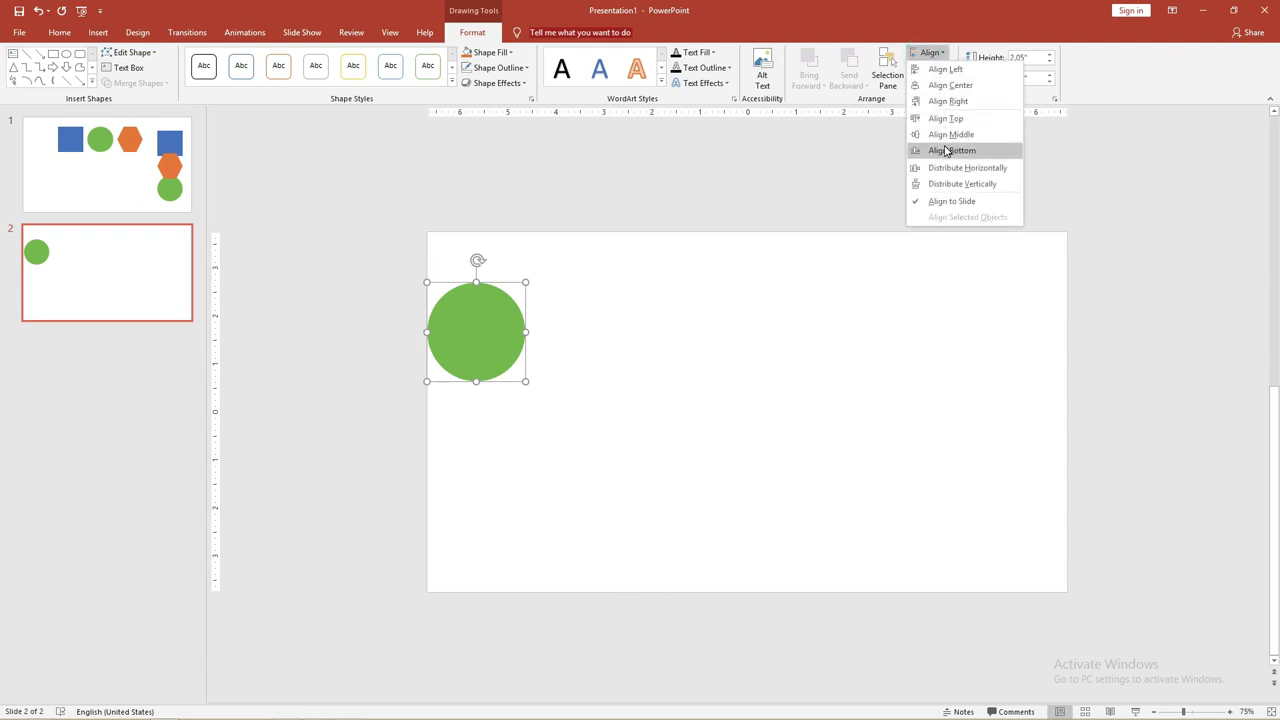
left_click(947, 150)
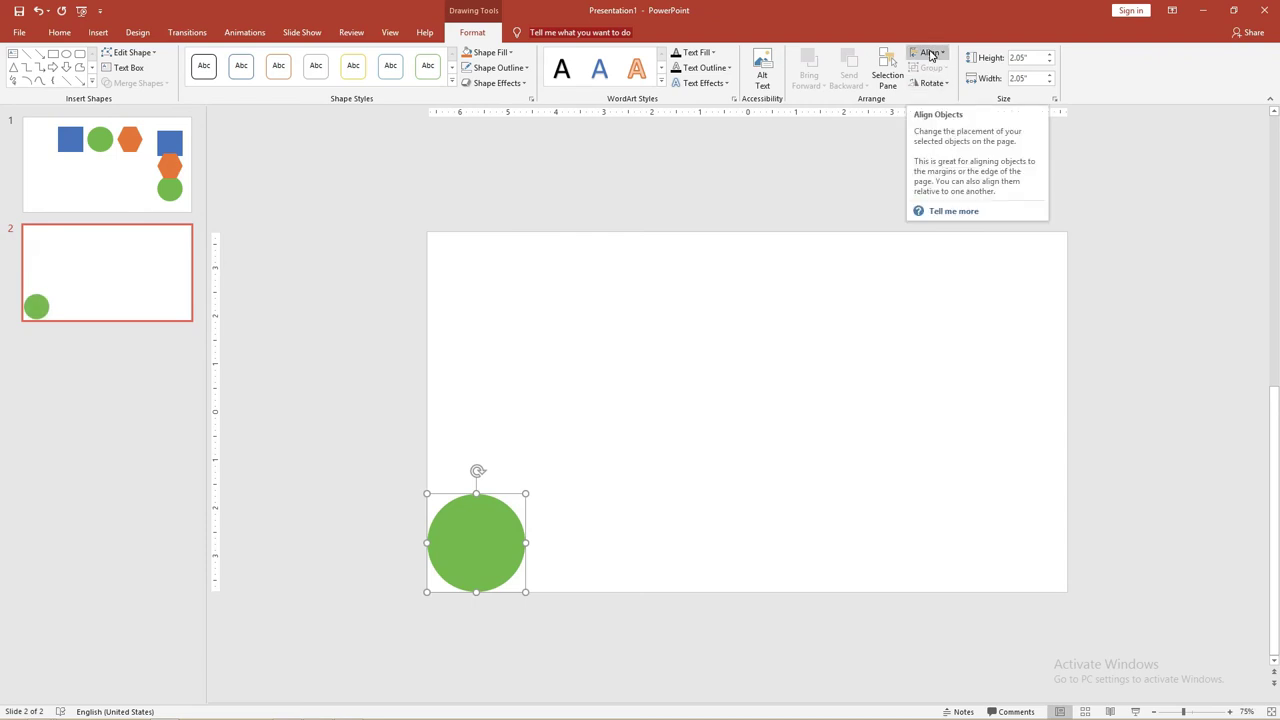
left_click(931, 54)
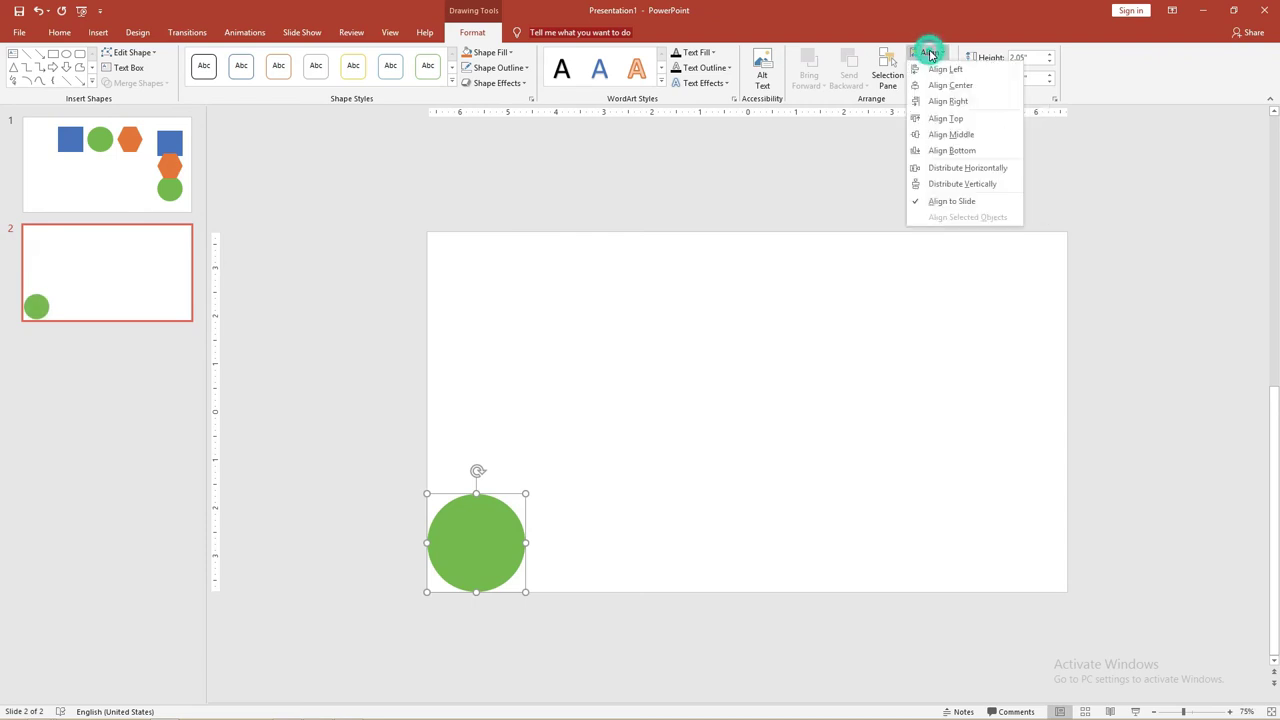
left_click(945, 101)
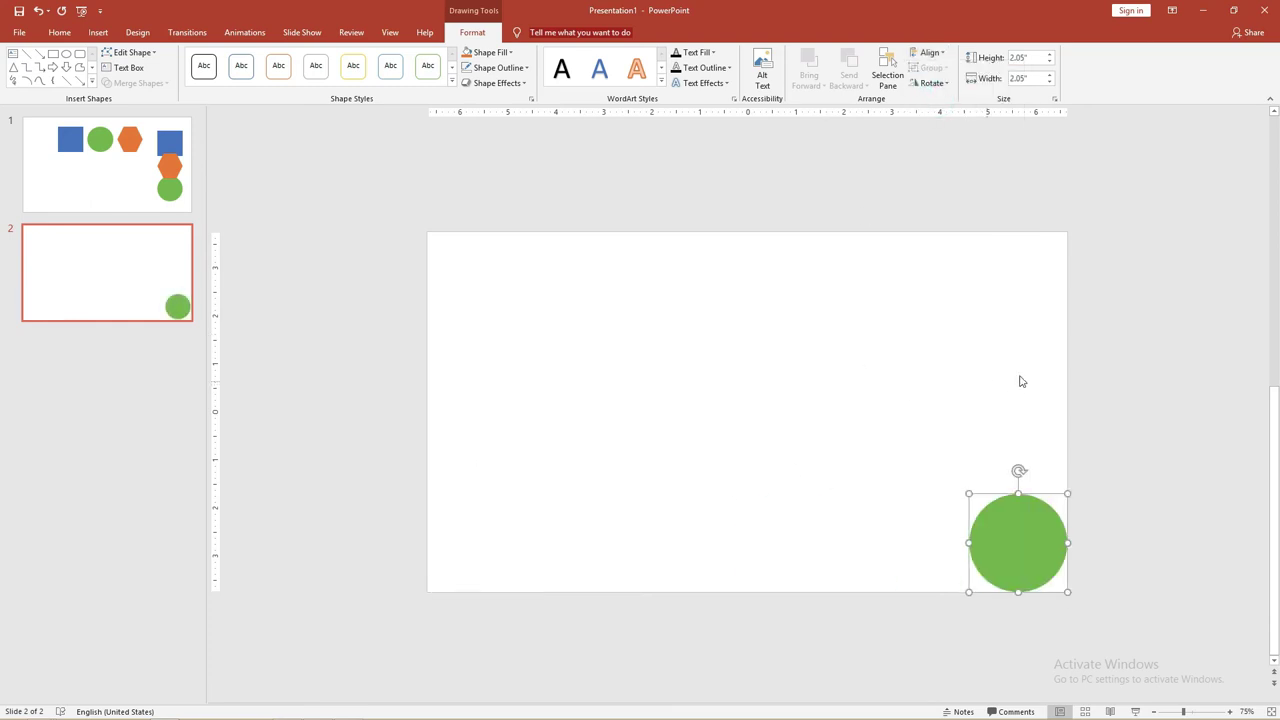
left_click(128, 166)
left_click_drag(474, 209, 868, 410)
left_click(828, 333, "shift")
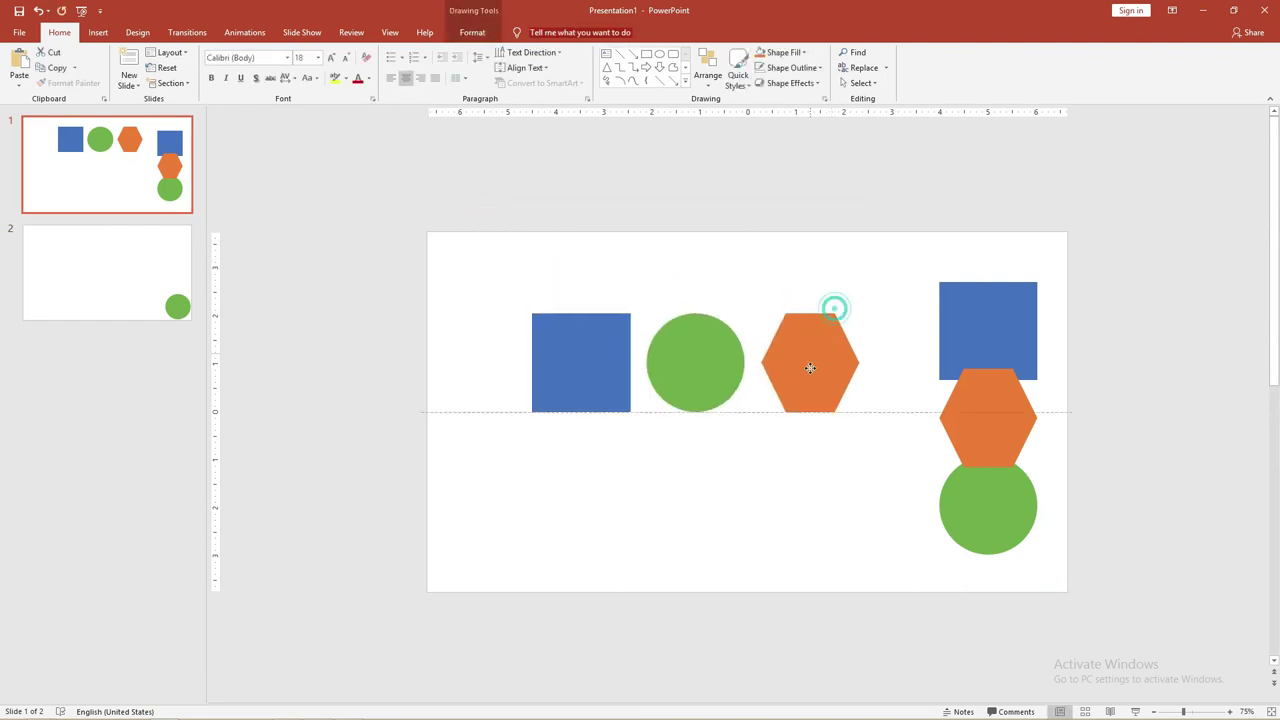
left_click_drag(828, 333, 803, 398)
left_click(707, 72)
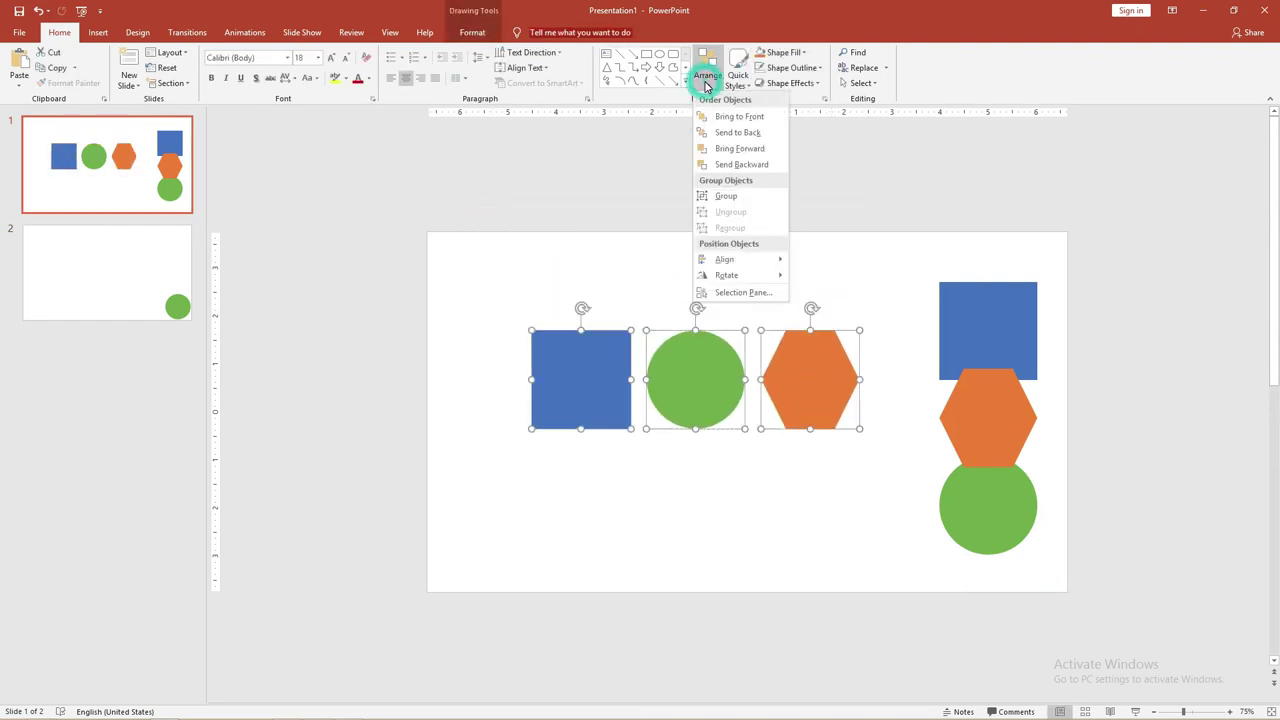
mouse_move(775, 266)
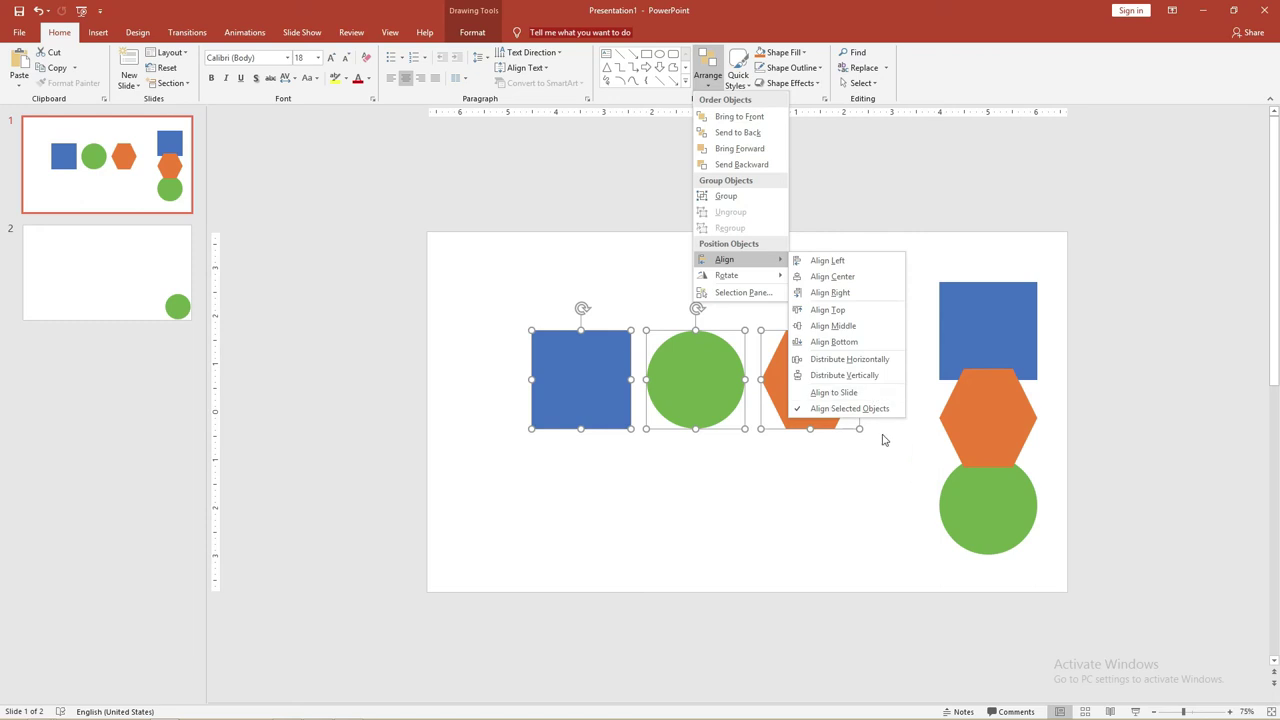
left_click(866, 393)
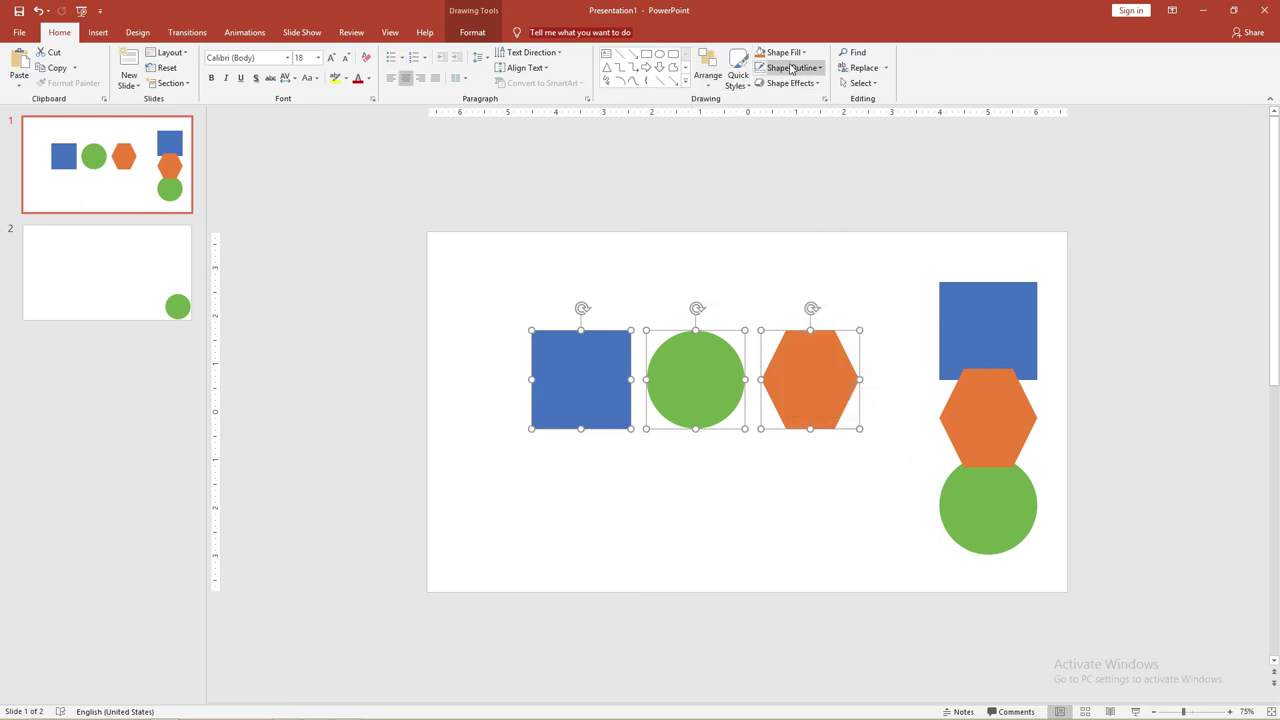
left_click(707, 75)
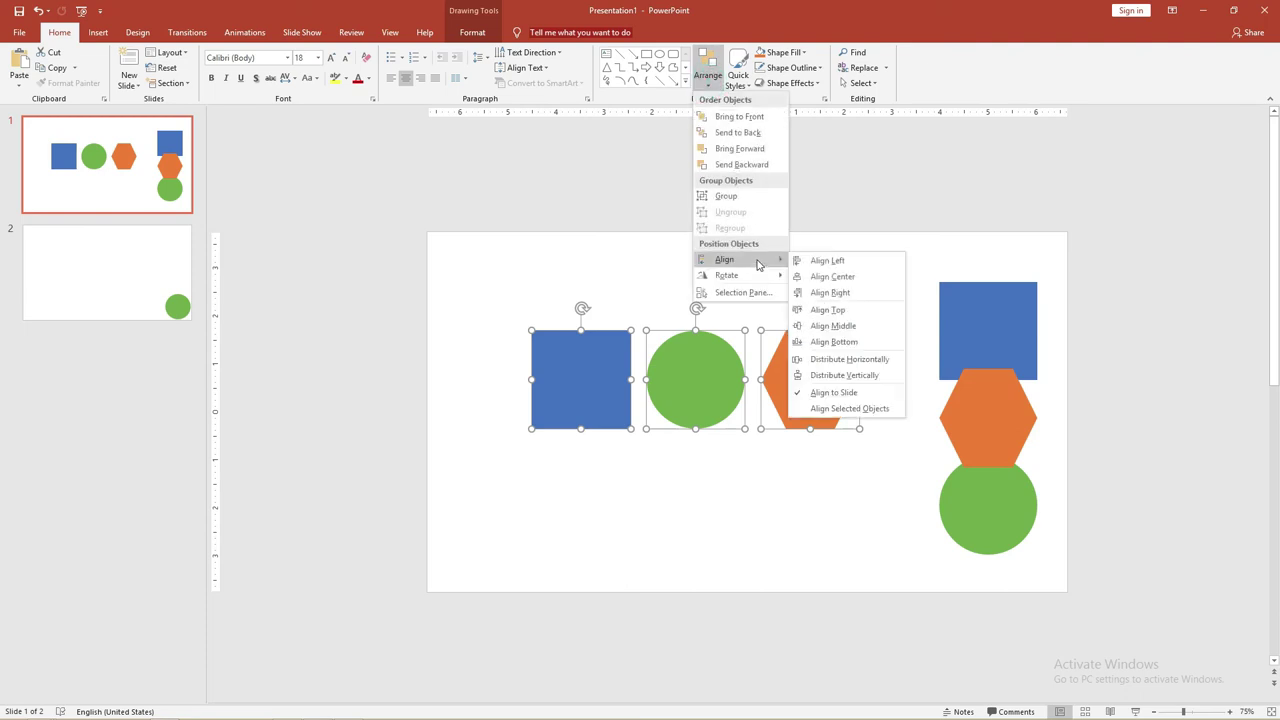
left_click(823, 259)
key("ctrl+z")
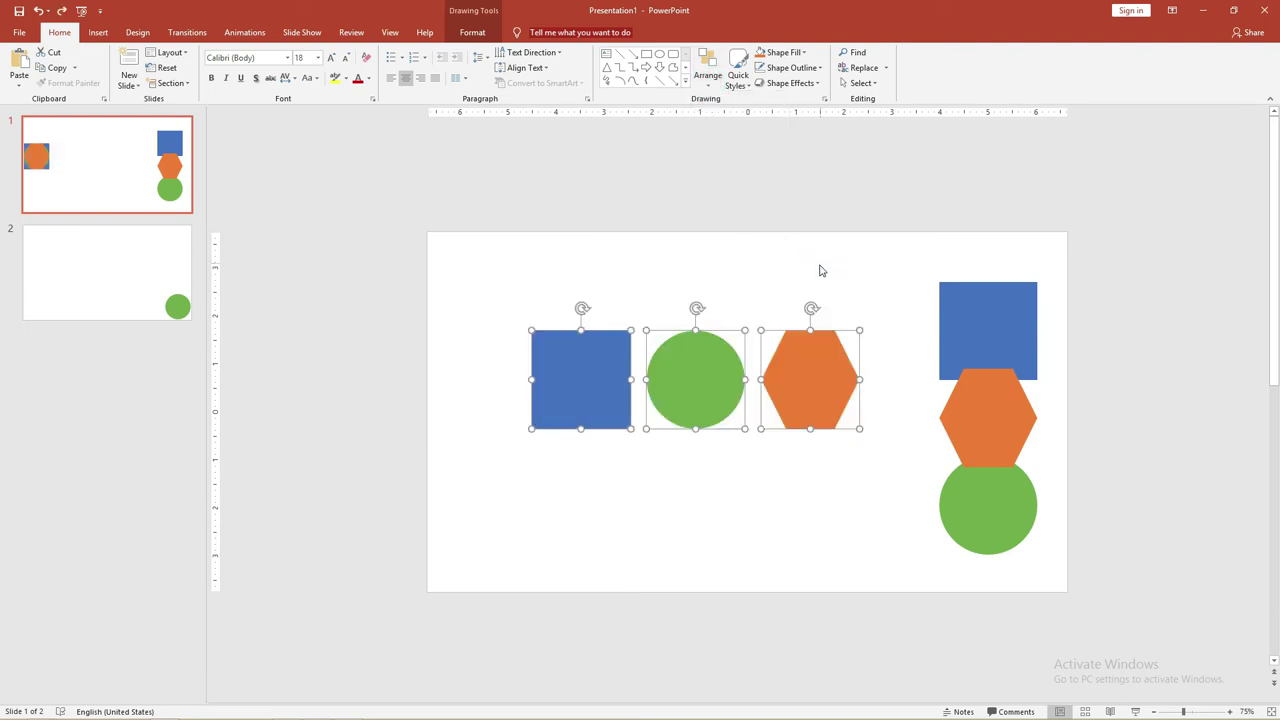
left_click(714, 88)
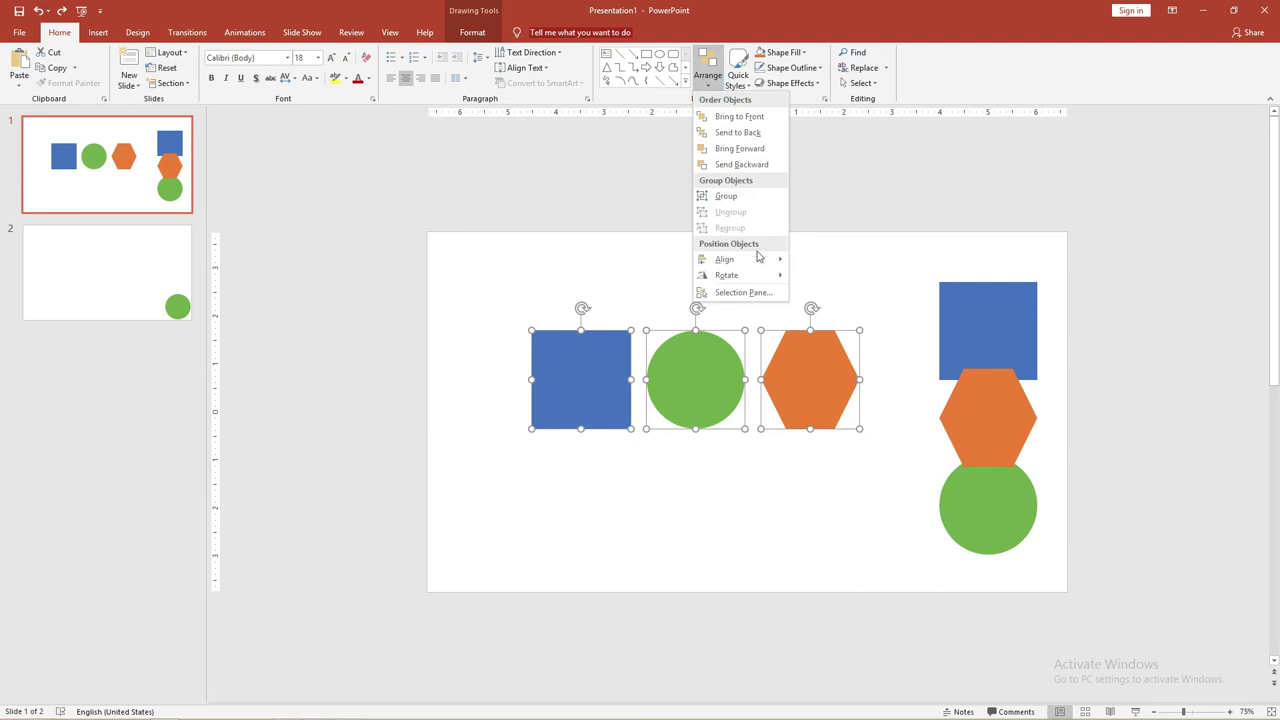
mouse_move(757, 259)
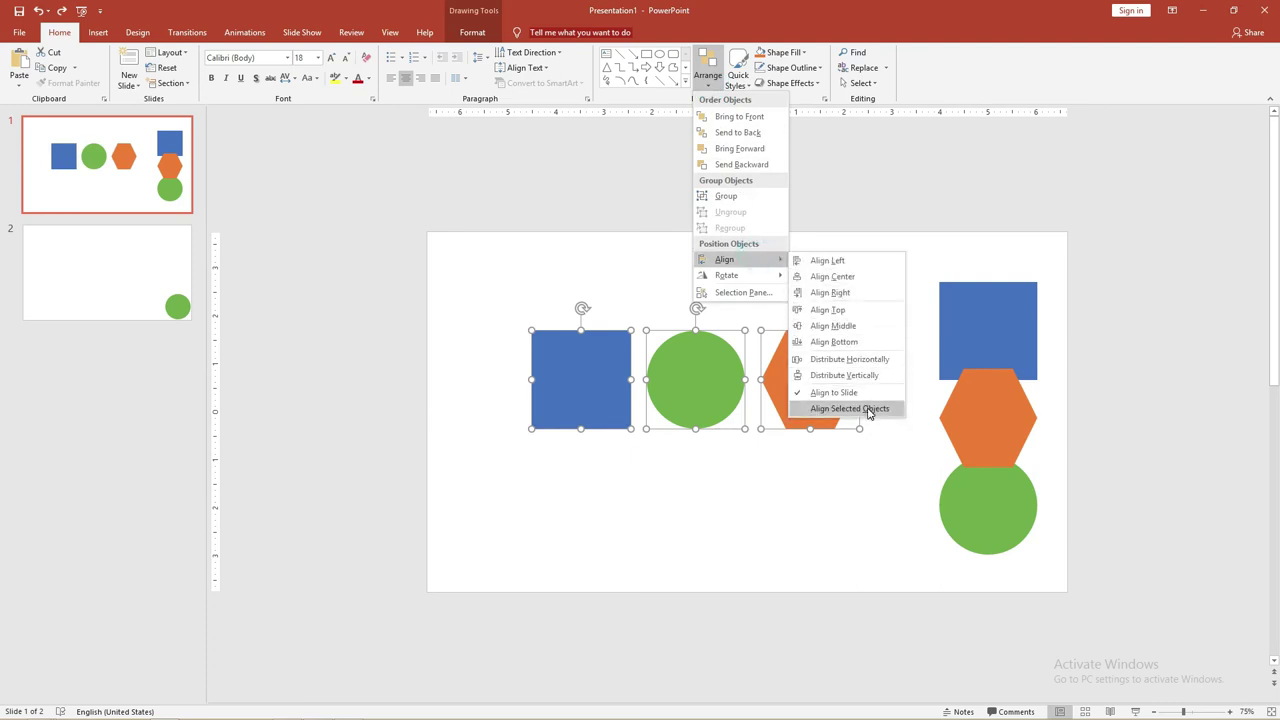
left_click(870, 408)
left_click(708, 80)
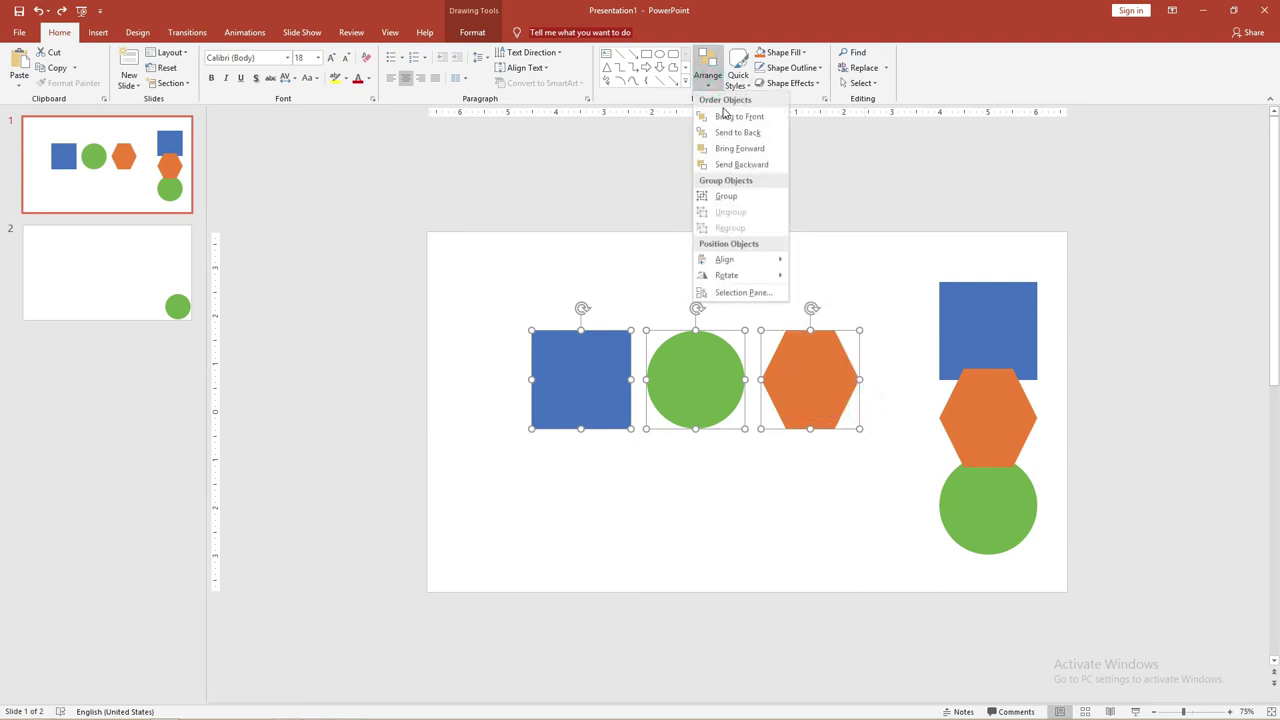
mouse_move(741, 263)
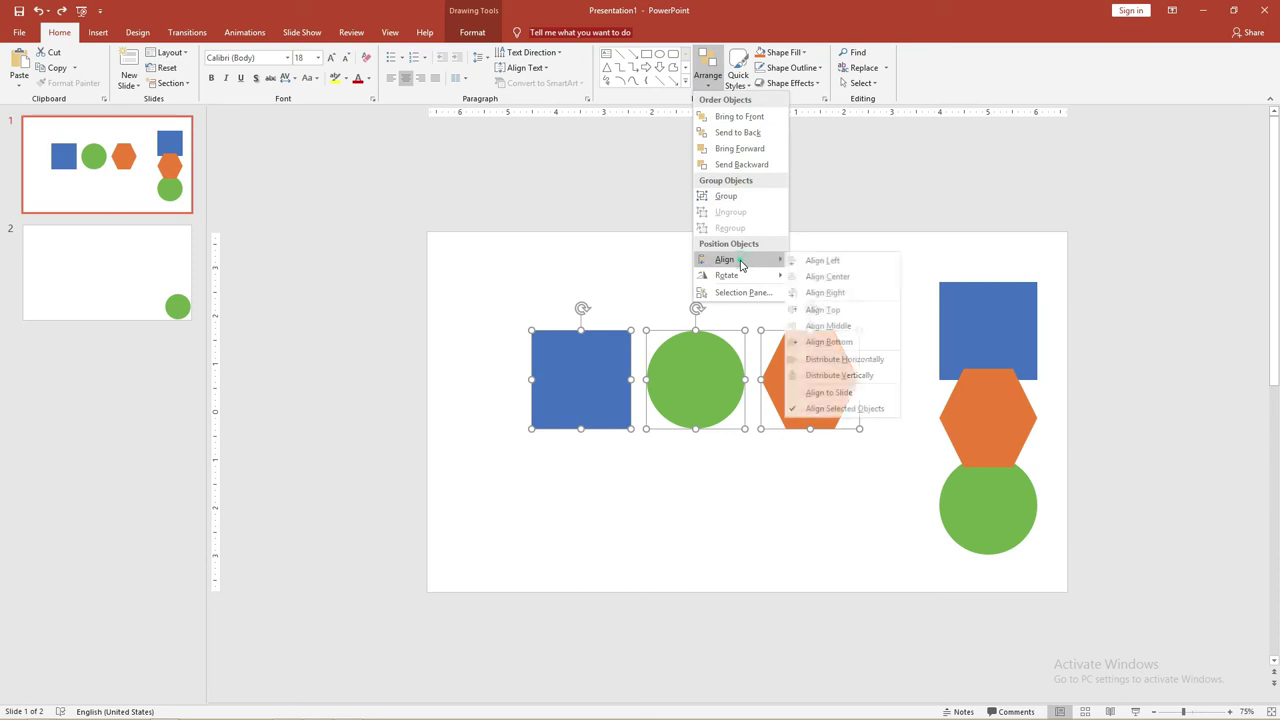
left_click(846, 265)
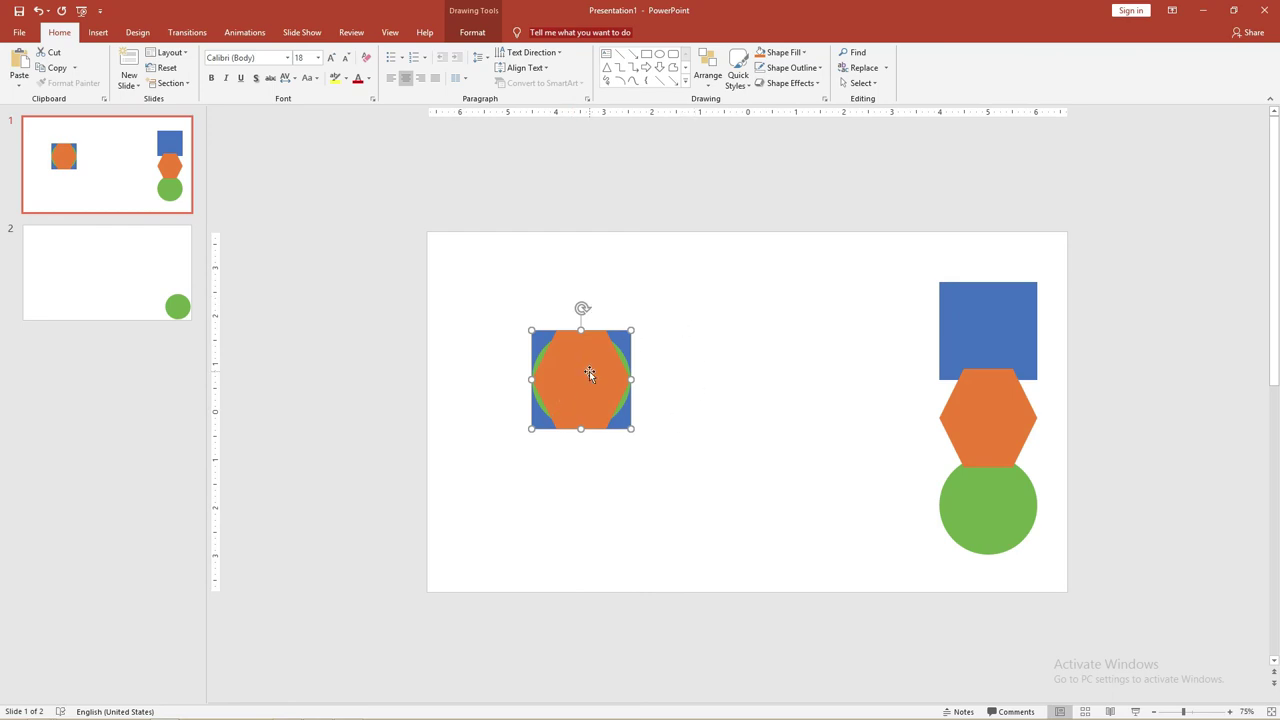
key("ctrl+z")
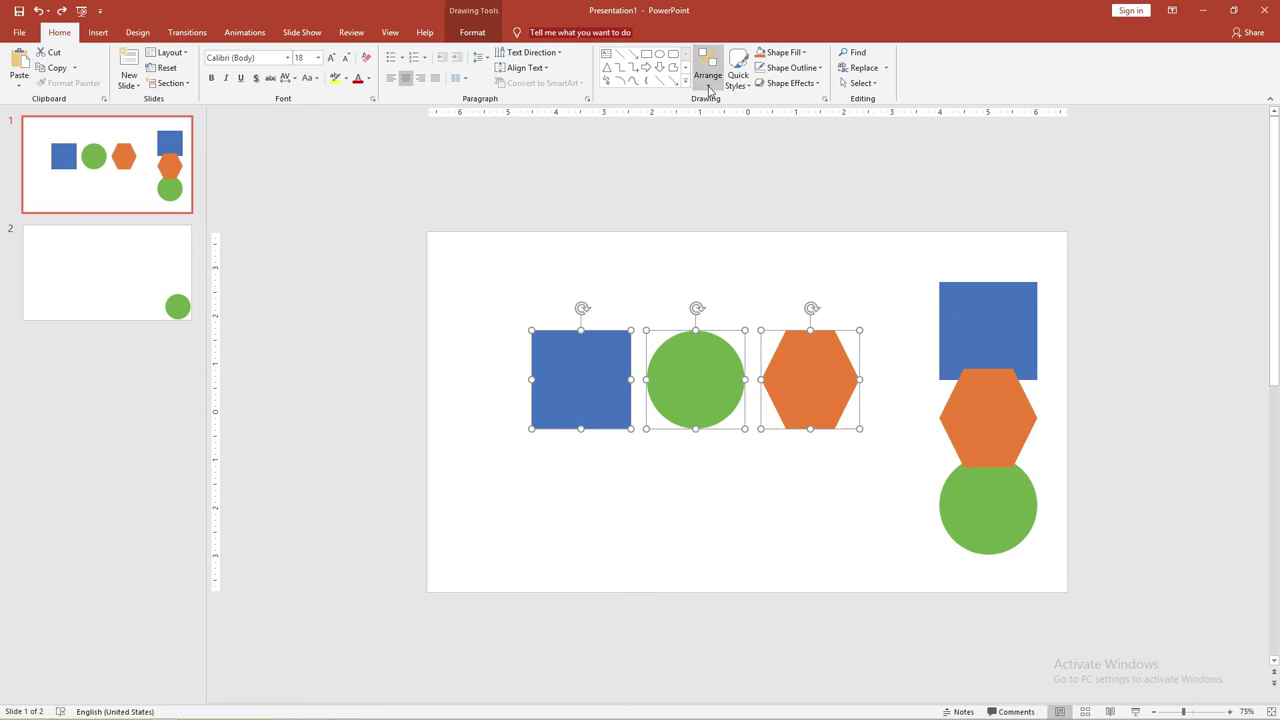
Tuck the orange hexagon behind the upper-right blue square and move the green circle right.
left_click(707, 72)
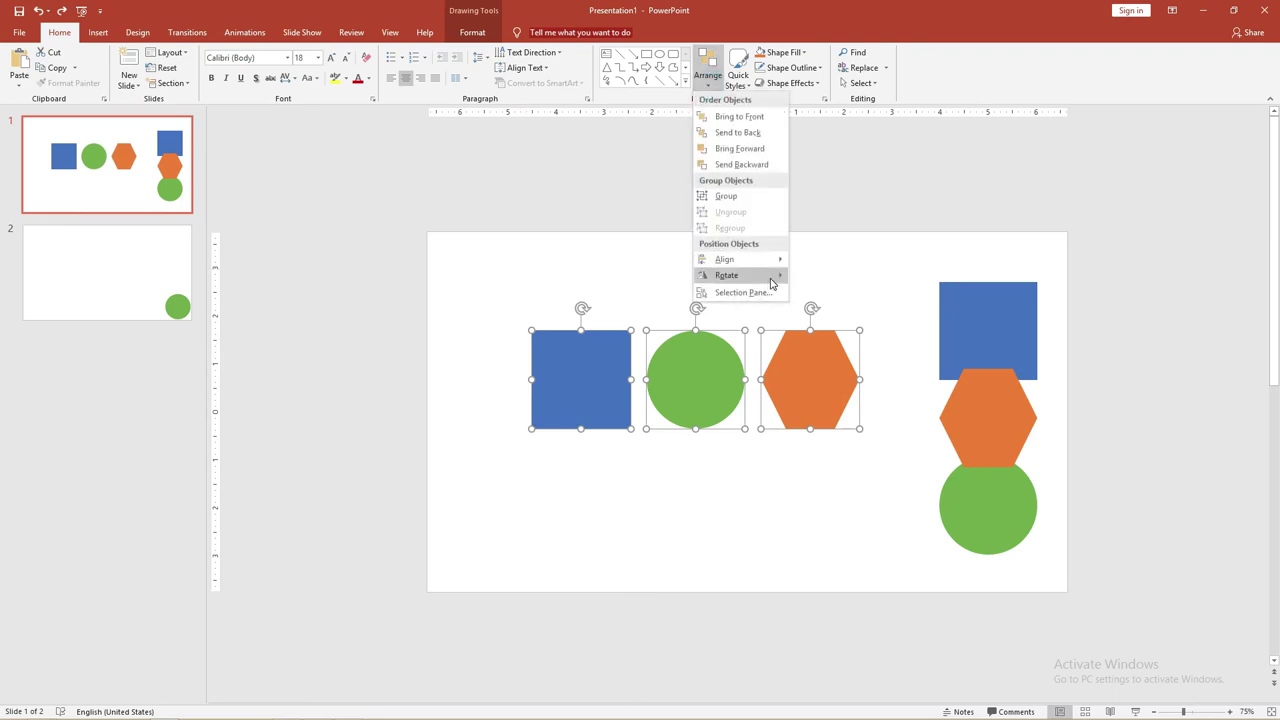
mouse_move(773, 283)
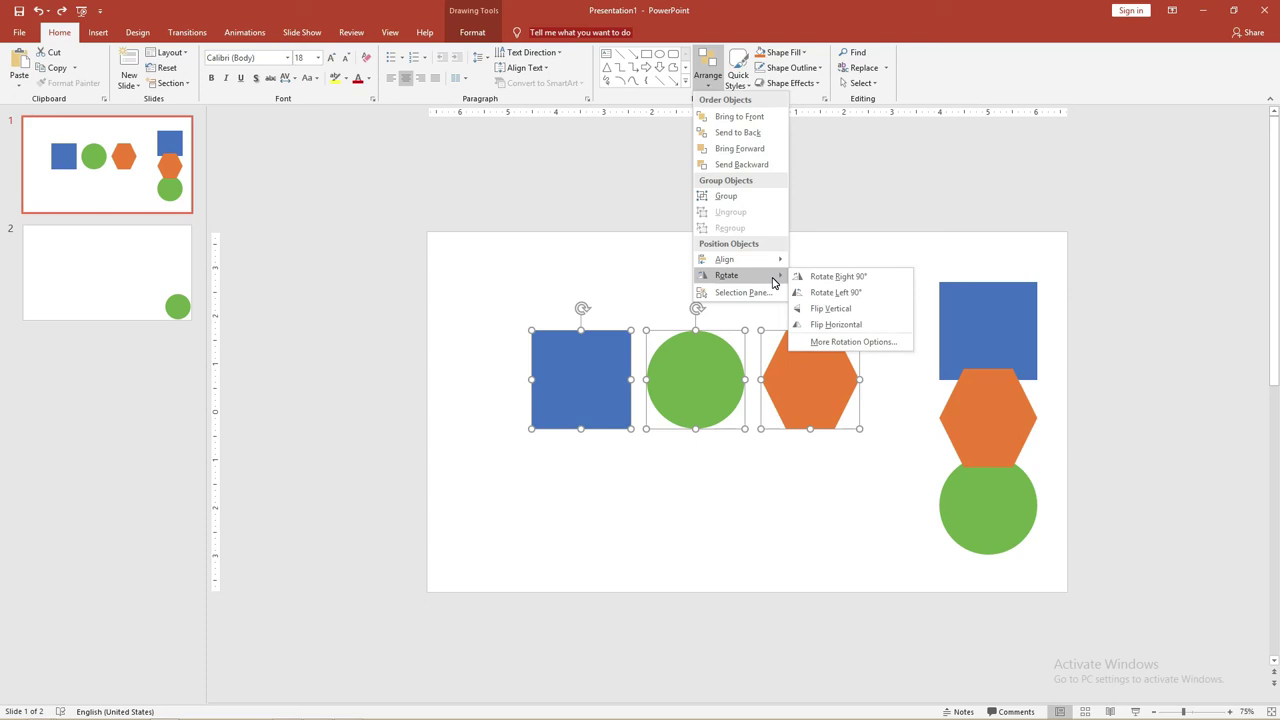
left_click(603, 246)
left_click(686, 274)
mouse_move(663, 286)
left_mouse_down()
mouse_move(832, 399)
mouse_move(827, 349)
mouse_move(1028, 315)
left_mouse_up()
left_click_drag(694, 377, 829, 377)
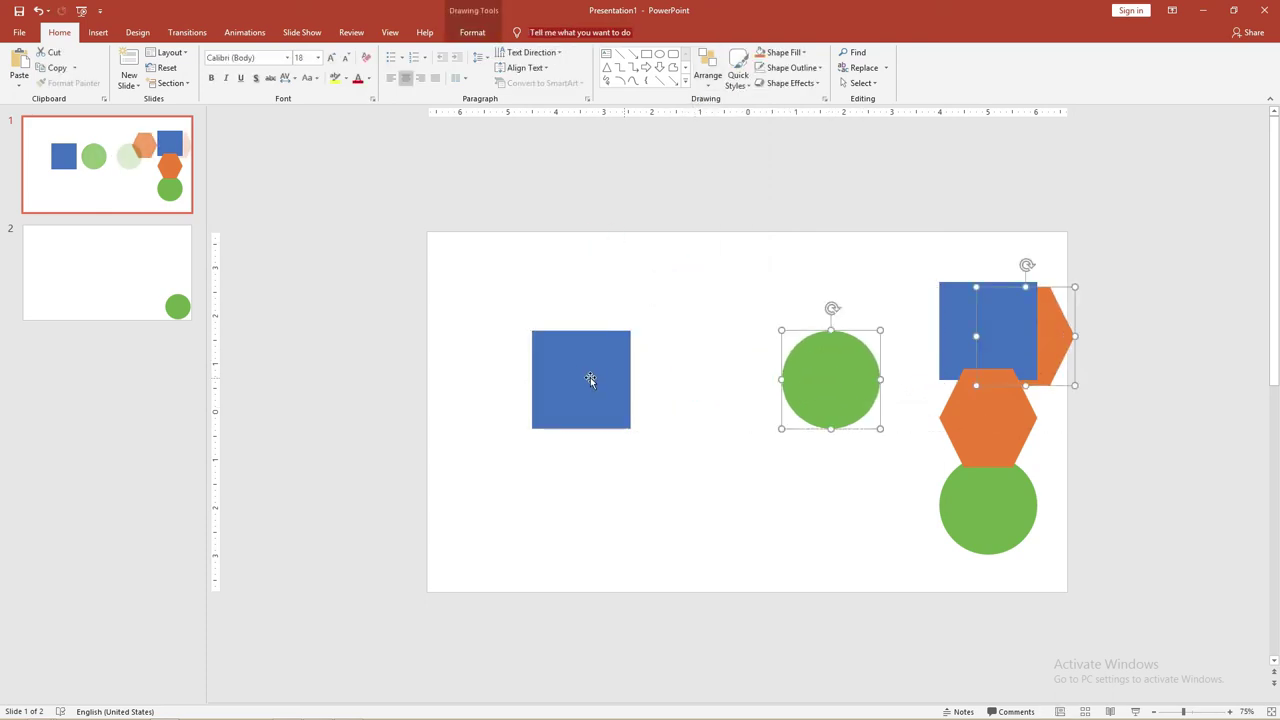
Enlarge and reposition the left blue square, then rotate it right 90°.
left_click_drag(571, 365, 608, 412)
left_click_drag(667, 379, 723, 329)
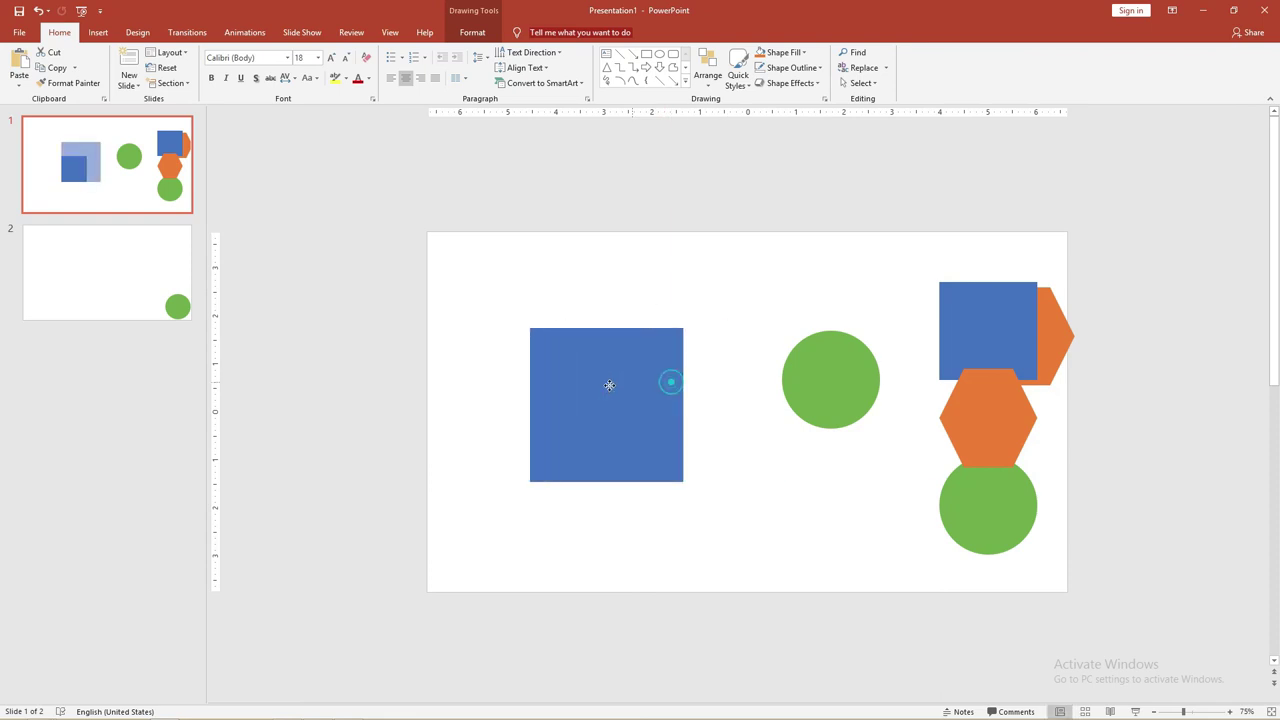
left_click_drag(609, 383, 590, 383)
left_click(708, 75)
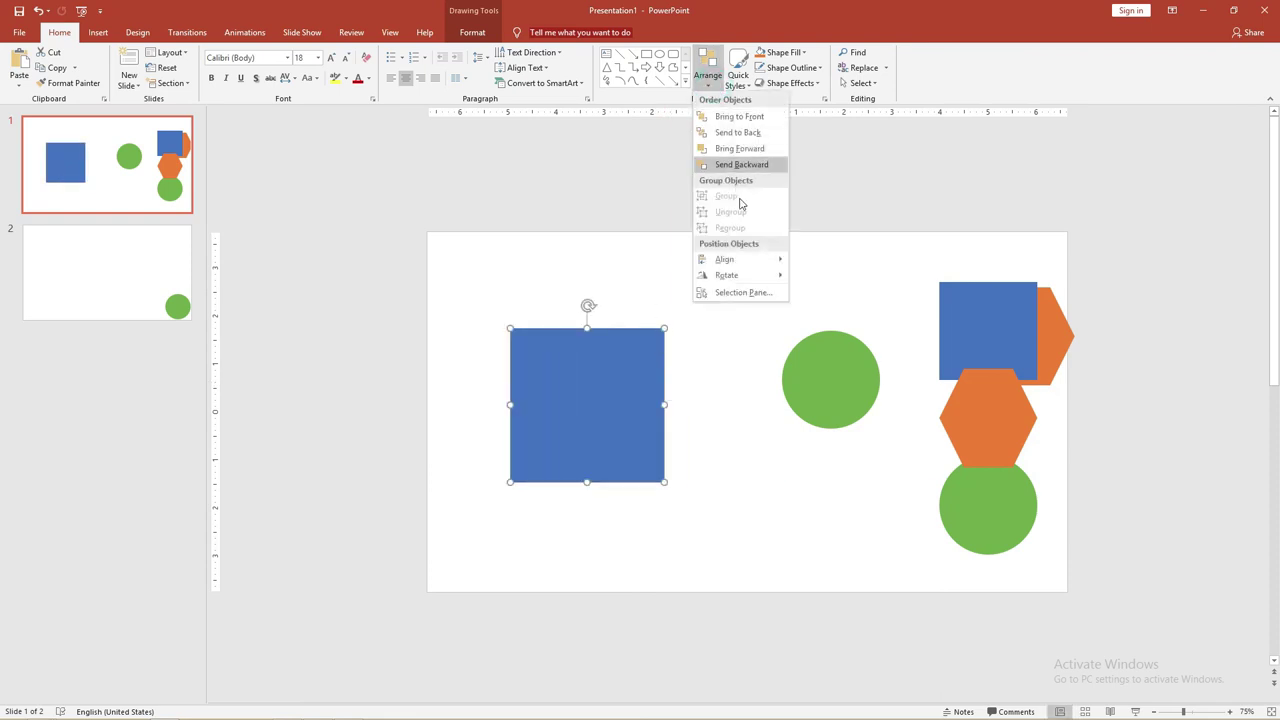
mouse_move(762, 275)
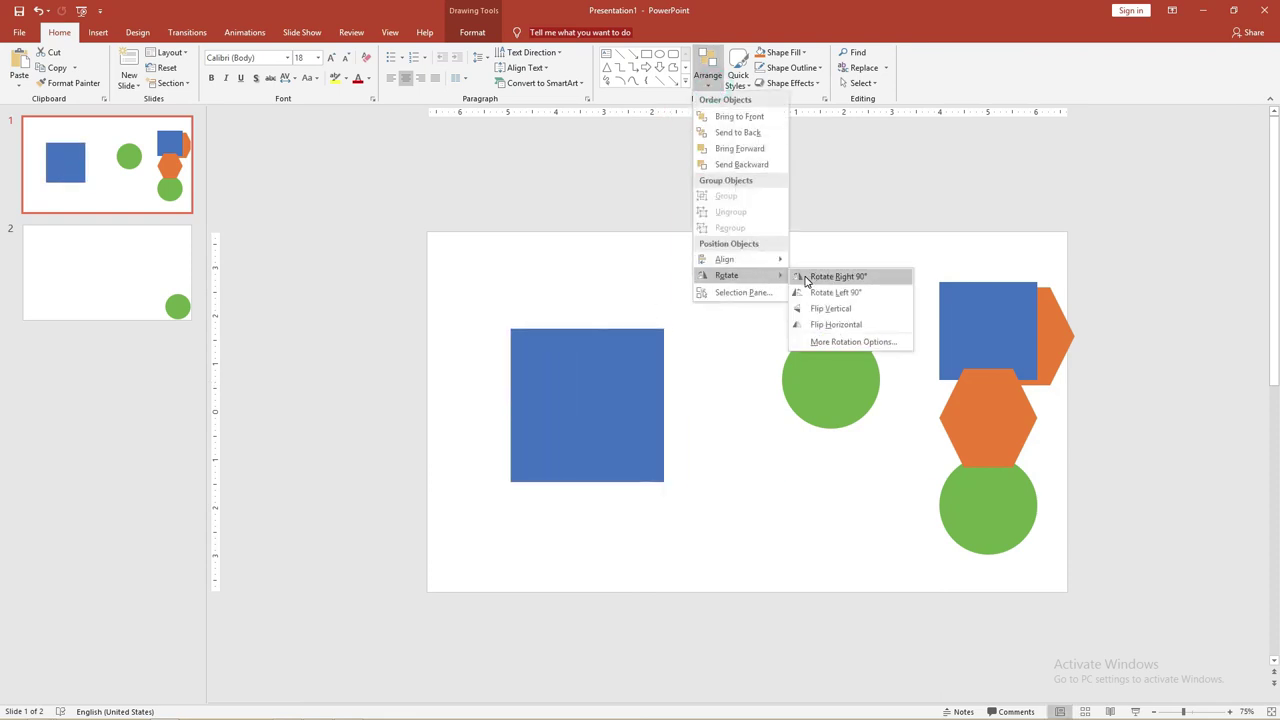
left_click(805, 278)
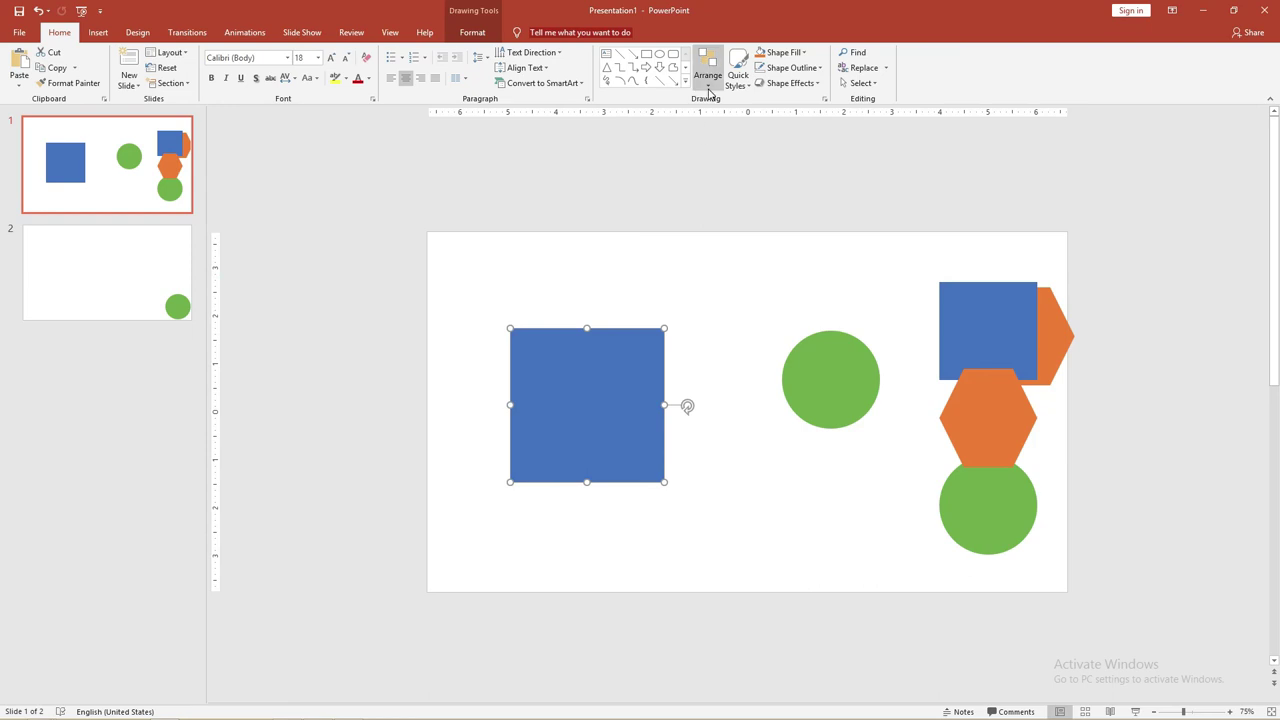
Flip the blue square vertically, squeeze it into a thin bar, then undo the resize.
left_click(708, 88)
mouse_move(748, 276)
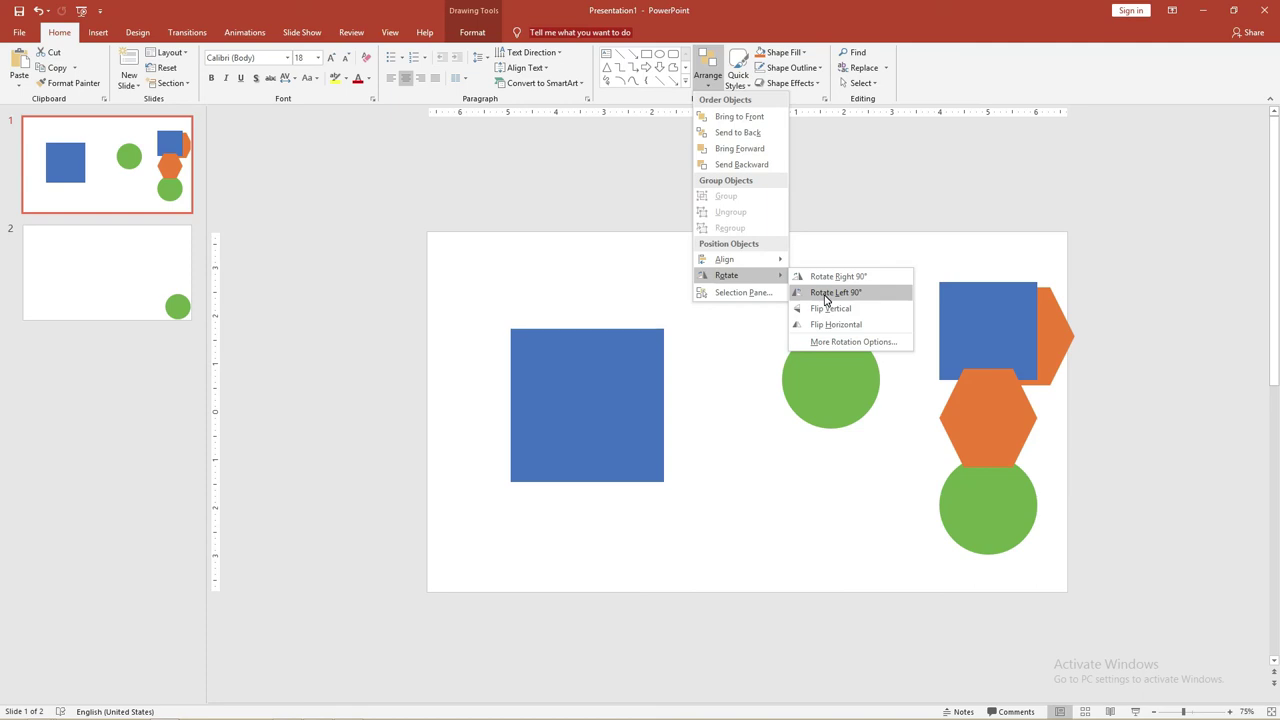
left_click(832, 310)
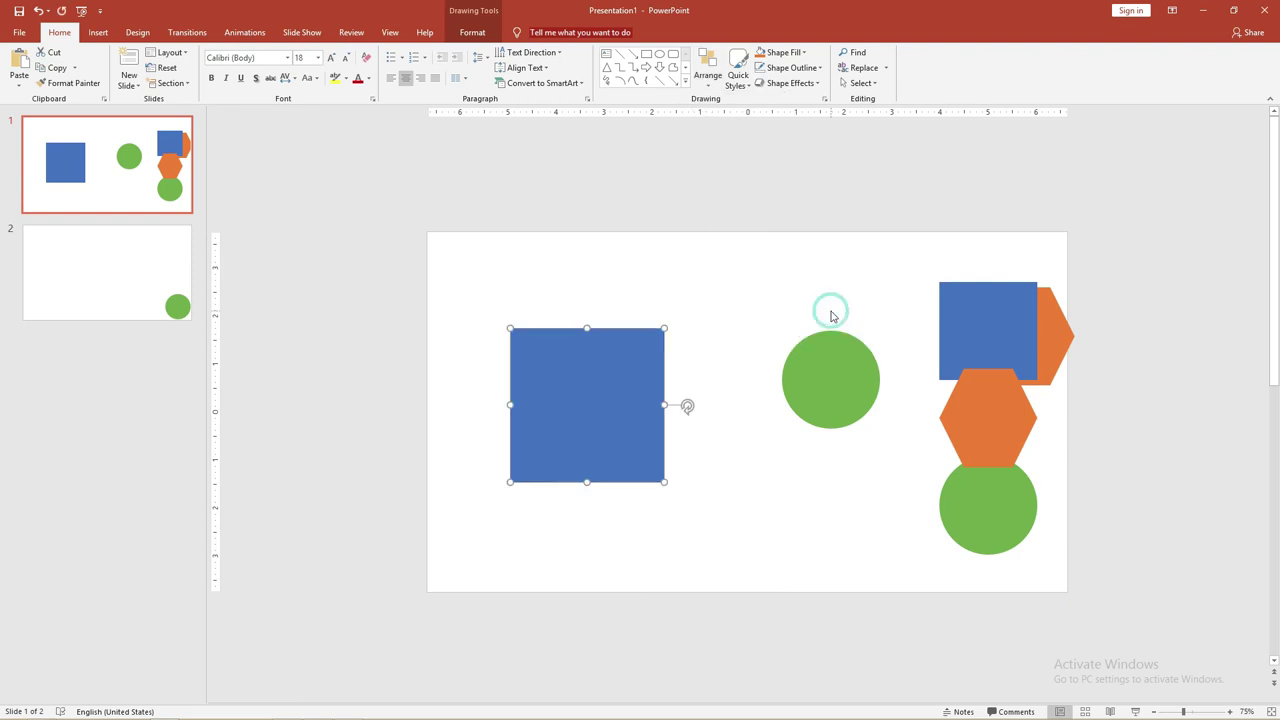
mouse_move(664, 405)
left_mouse_down()
mouse_move(540, 402)
mouse_move(626, 326)
left_mouse_up()
key("ctrl+z")
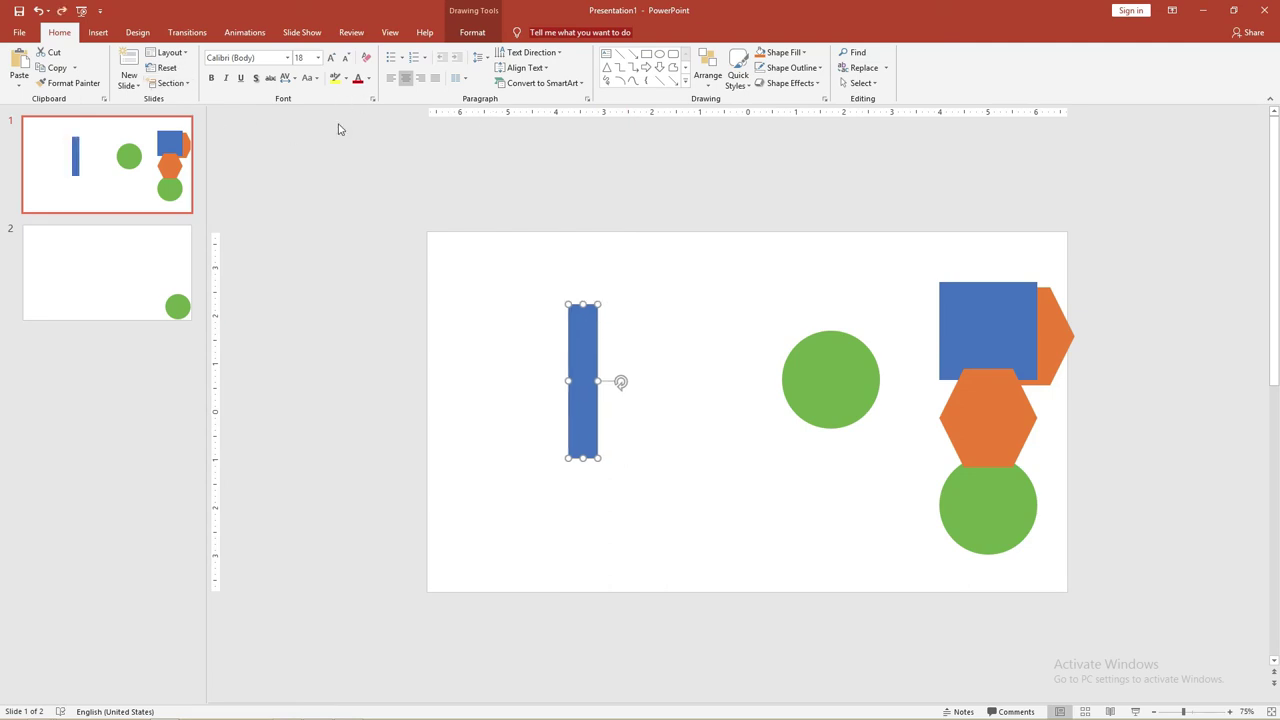
key("ctrl+z")
key("ctrl+z")
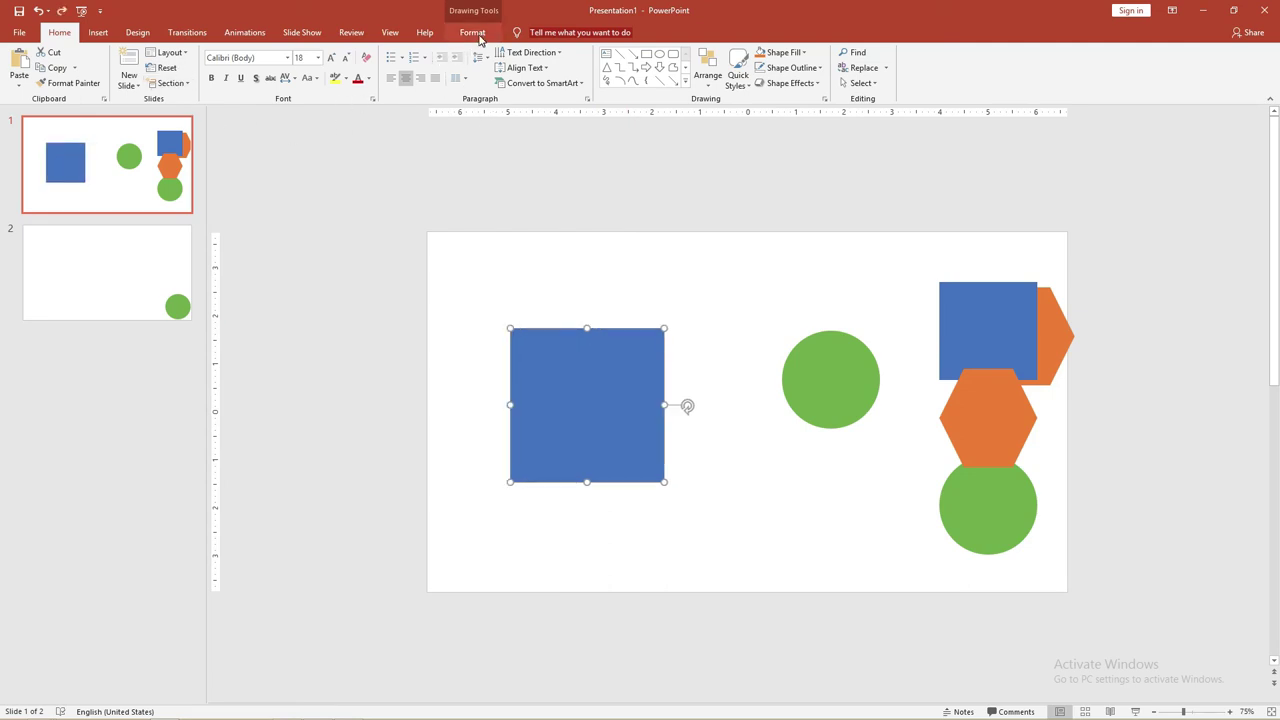
Change the enlarged blue square into a right triangle and nudge it slightly right.
left_click(478, 36)
left_click(152, 55)
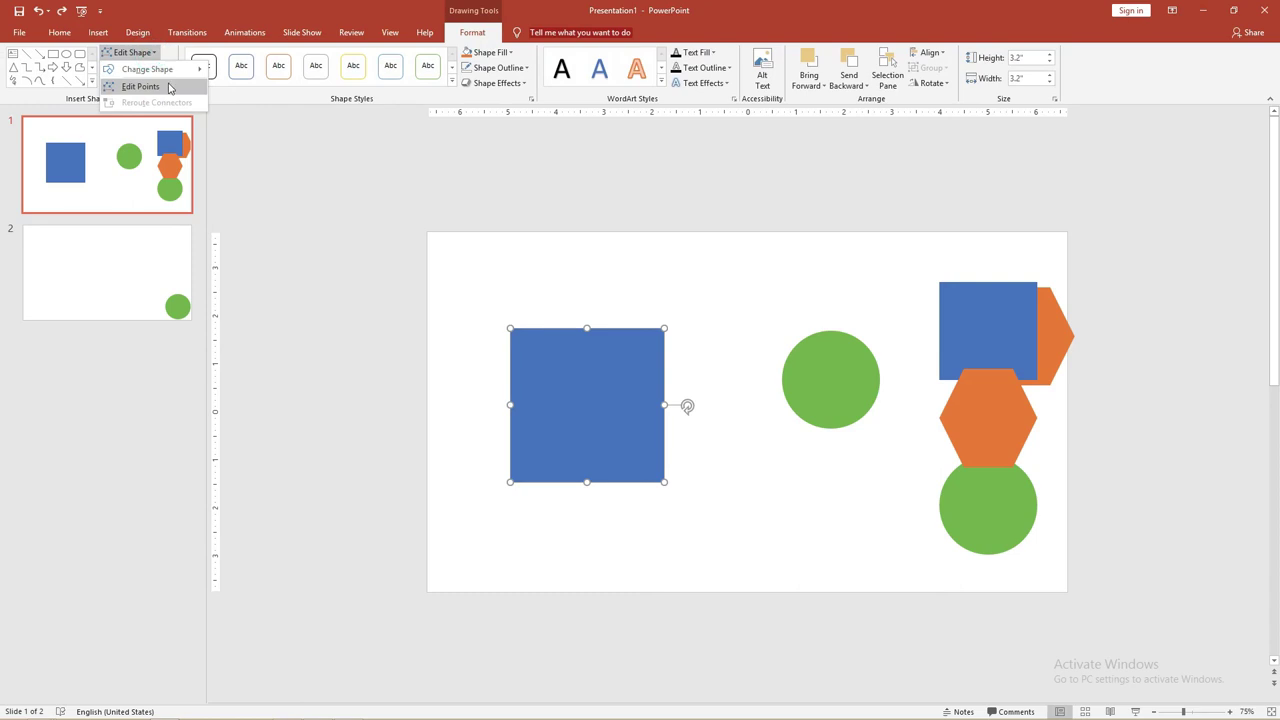
mouse_move(172, 70)
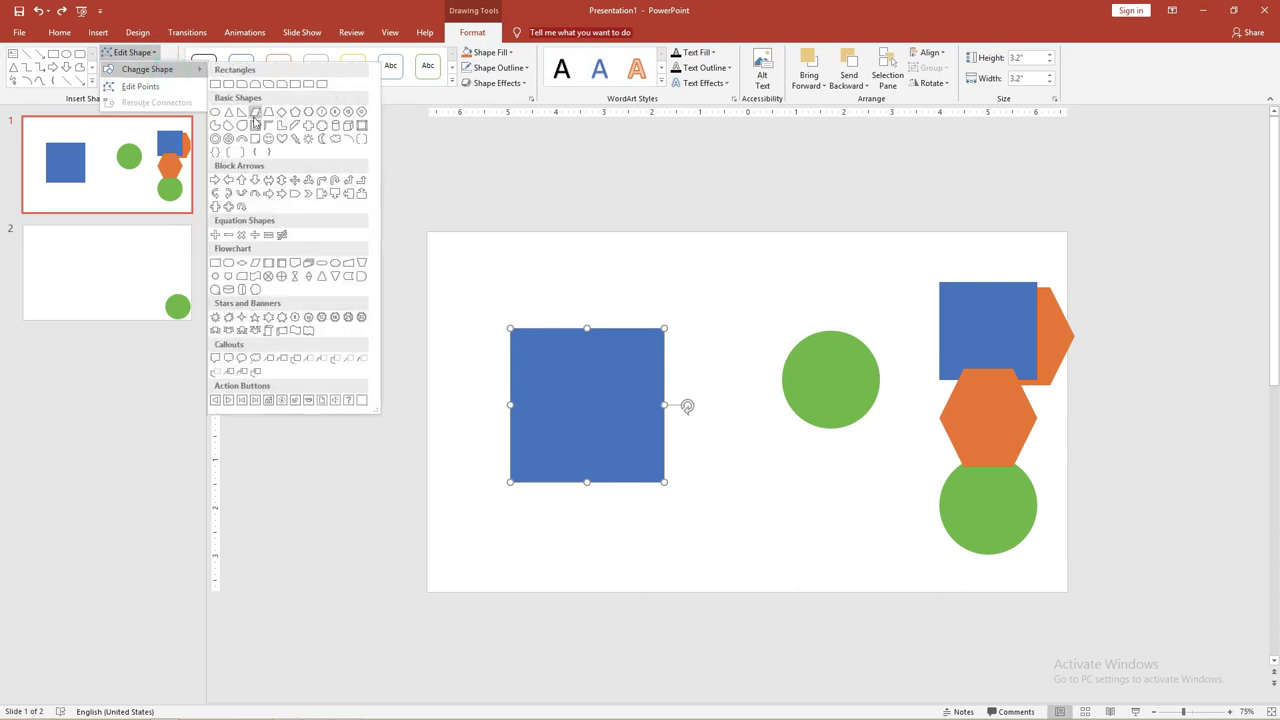
left_click(255, 112)
left_click_drag(528, 380, 587, 380)
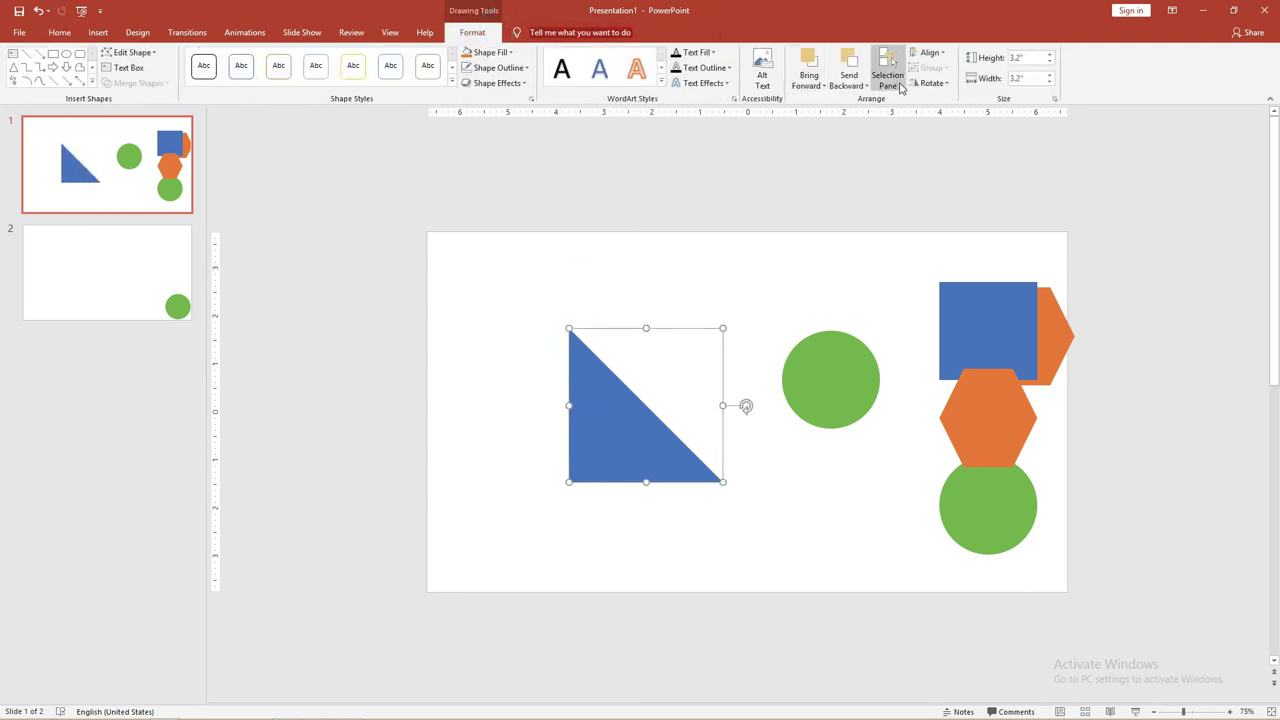
Flip the triangle so its right angle sits bottom-right, then bring up More Rotation Options.
left_click(930, 52)
left_click(943, 22)
left_click(930, 82)
left_click(950, 132)
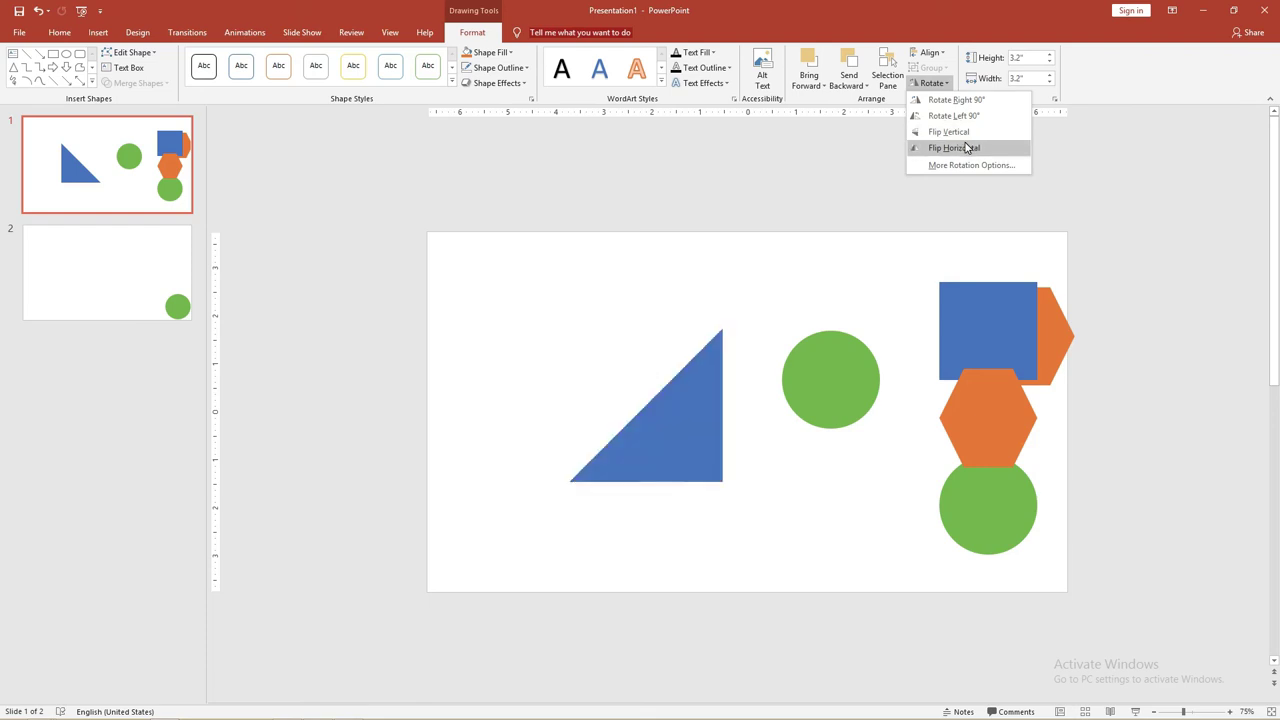
left_click(966, 165)
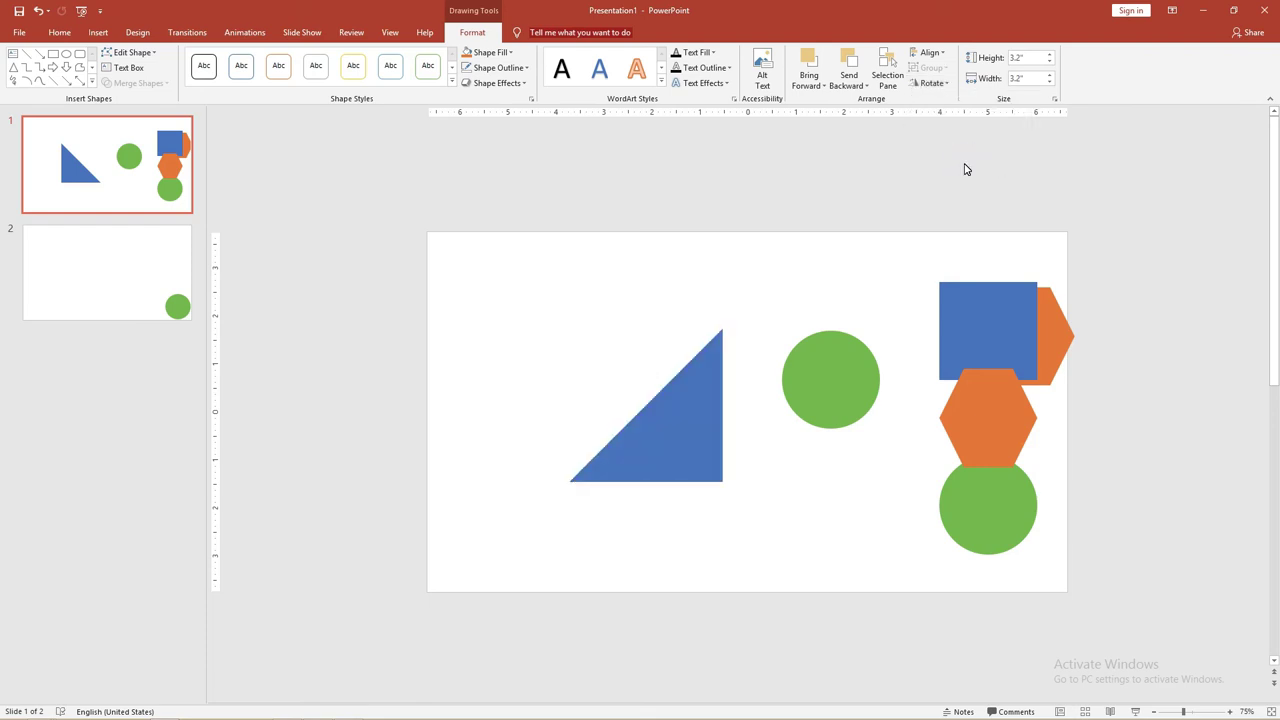